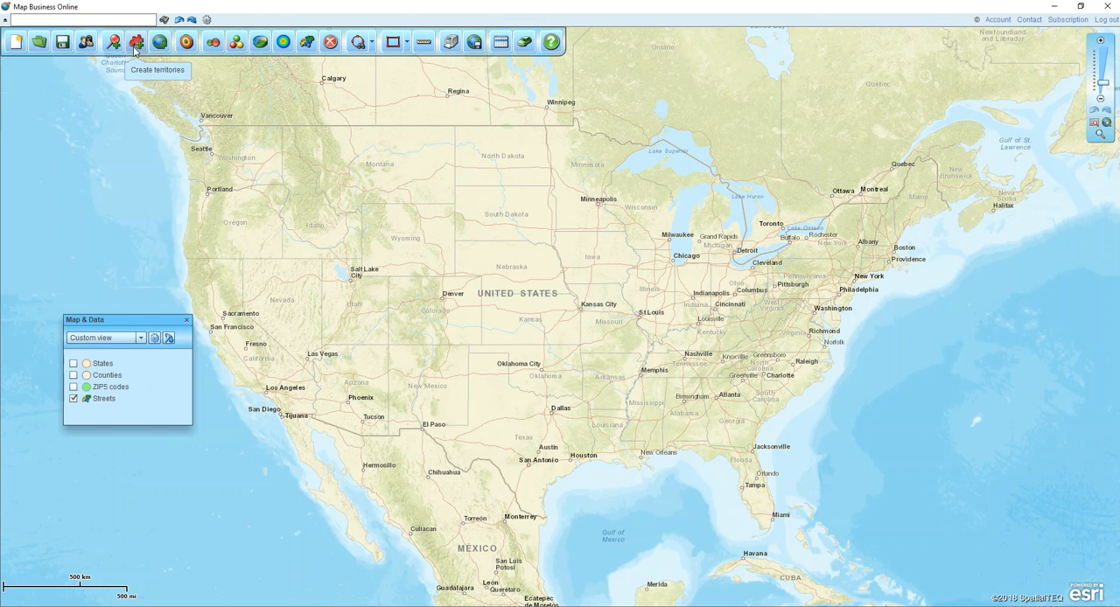
Add the School districts (Unified) layer to the map
{"action": "left_click", "coordinate": [158, 50]}
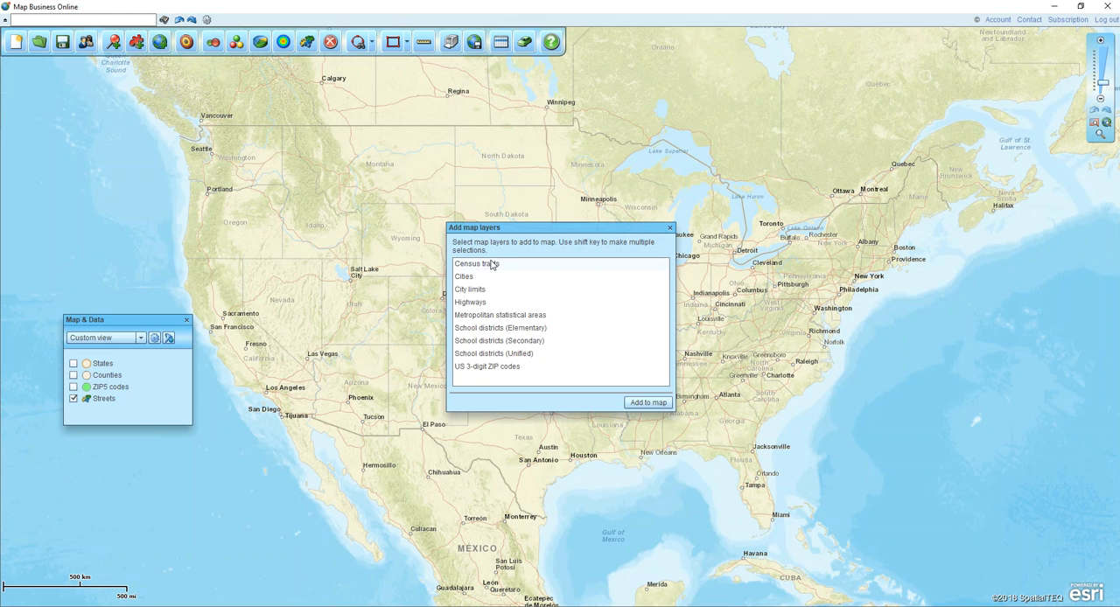
{"action": "left_click", "coordinate": [502, 354]}
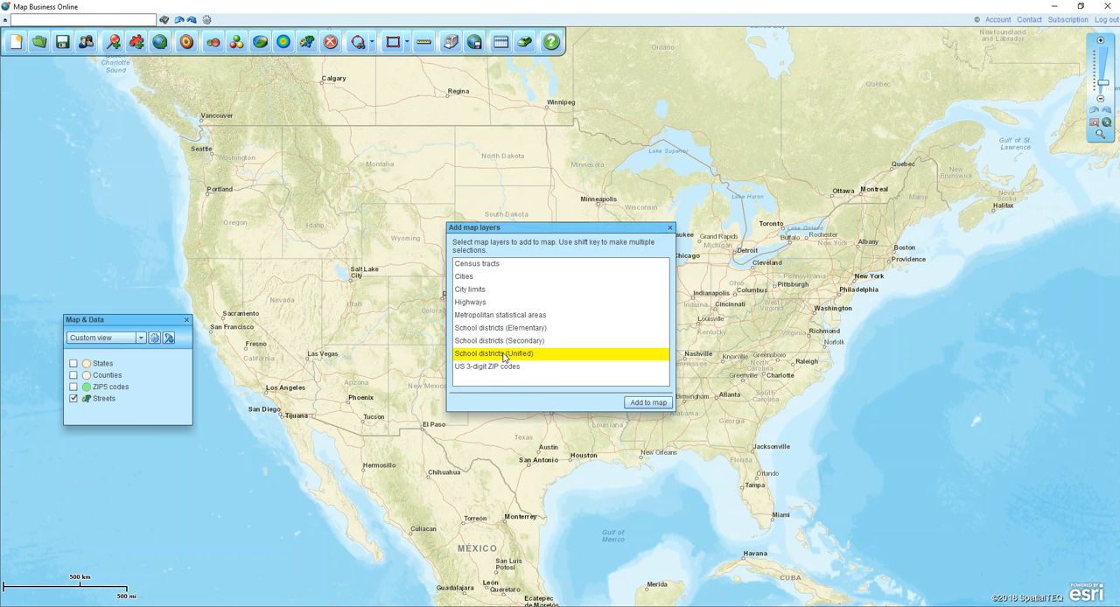
{"action": "left_click", "coordinate": [646, 402]}
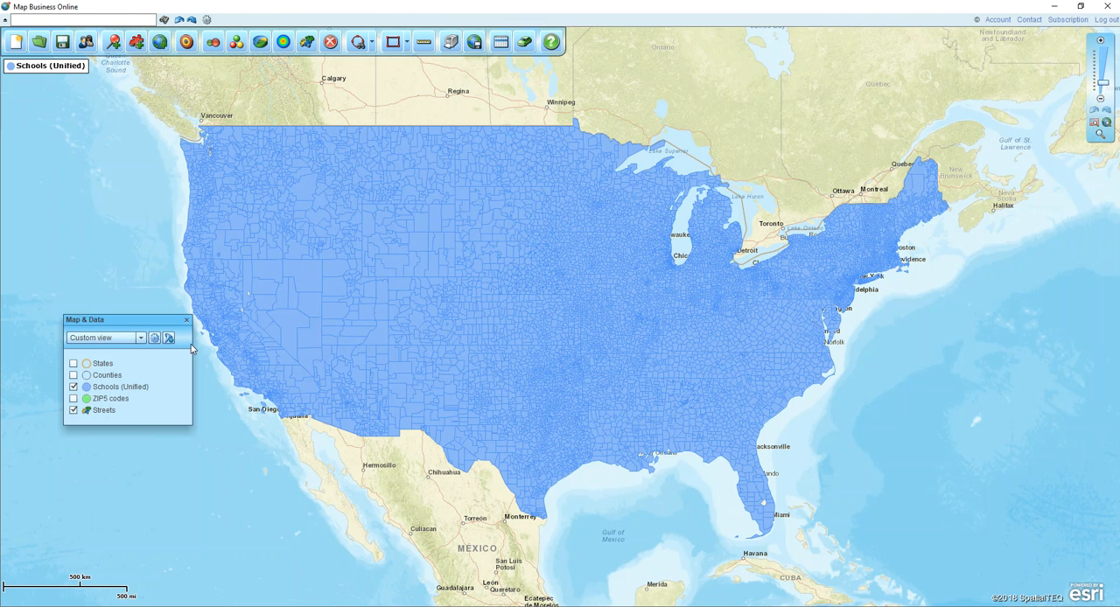
Filter the map so that Missouri is the only state shown
{"action": "left_click", "coordinate": [170, 338]}
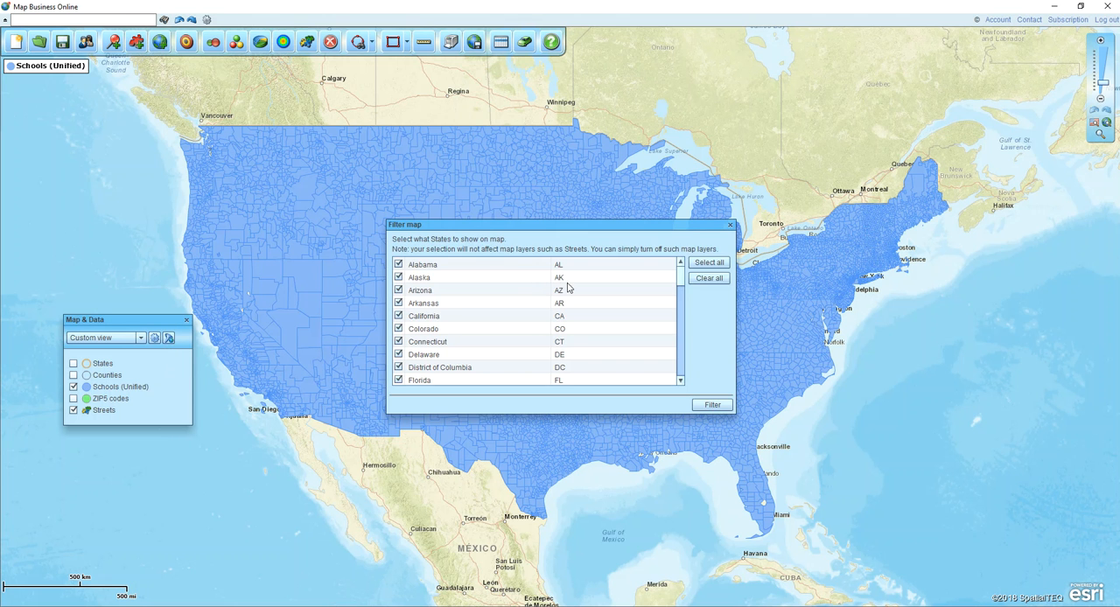
{"action": "left_click", "coordinate": [708, 278]}
{"action": "left_click_drag", "start_coordinate": [681, 276], "coordinate": [689, 314]}
{"action": "left_click", "coordinate": [711, 404]}
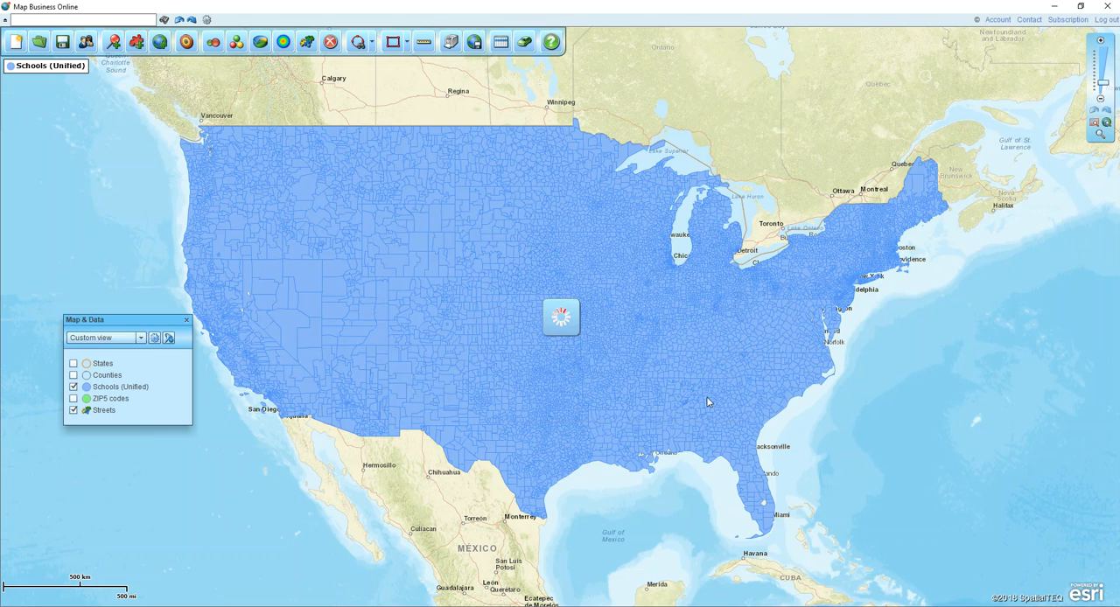
Close the Map & Data window, reopen it and reposition it slightly nearer the map's edge
{"action": "left_click", "coordinate": [187, 322]}
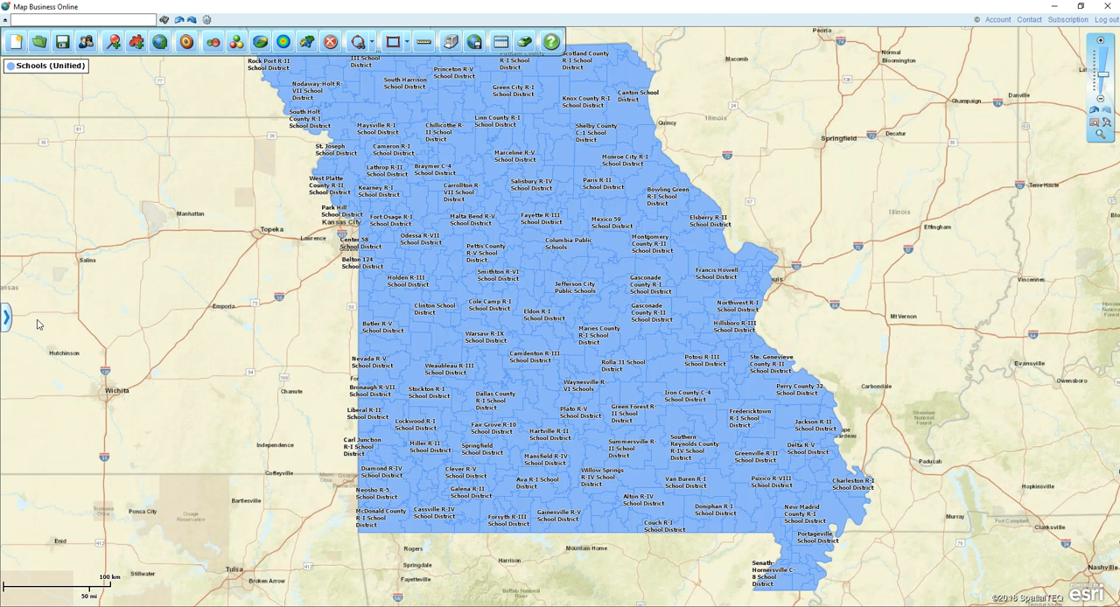
{"action": "left_click", "coordinate": [9, 318]}
{"action": "mouse_move", "coordinate": [98, 323]}
{"action": "left_mouse_down"}
{"action": "mouse_move", "coordinate": [62, 313]}
{"action": "mouse_move", "coordinate": [77, 320]}
{"action": "left_mouse_up"}
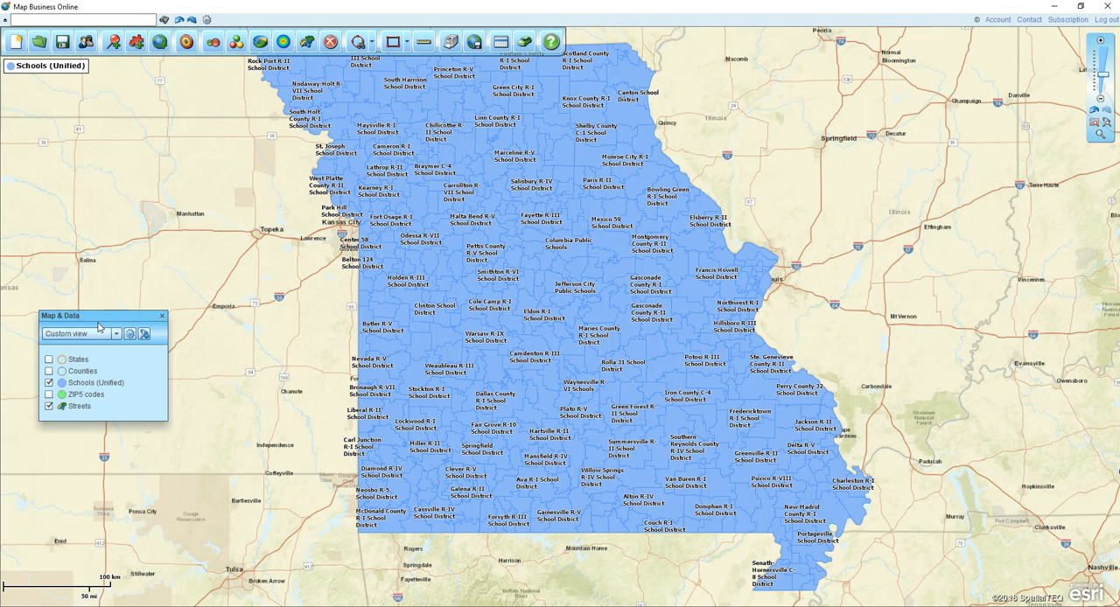
Set the fill transparency of the Schools (Unified) layer to 50%
{"action": "mouse_move", "coordinate": [130, 387]}
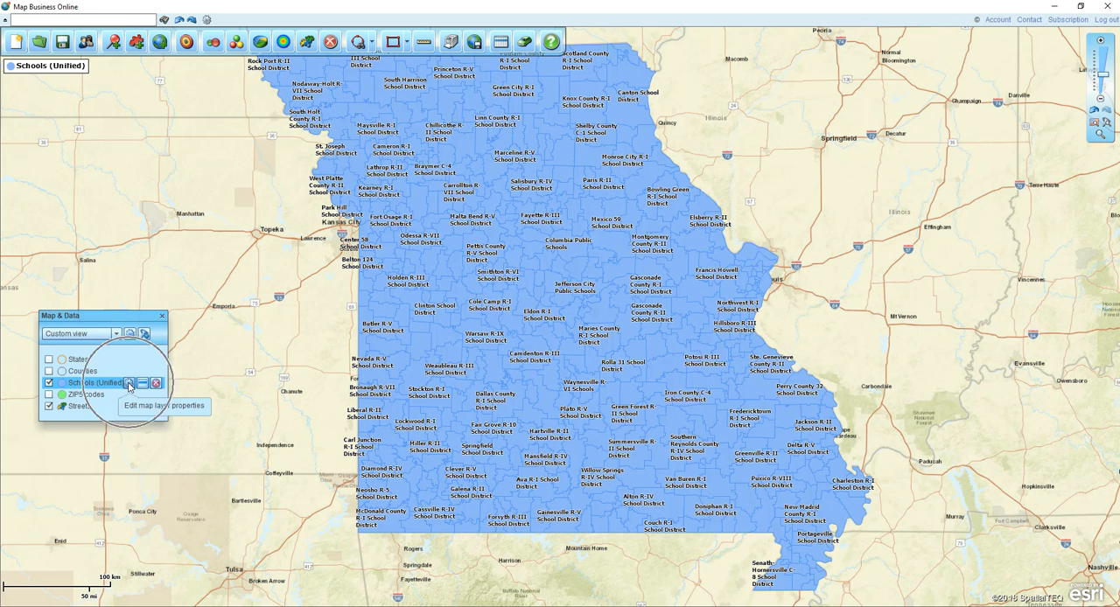
{"action": "left_click", "coordinate": [129, 385]}
{"action": "left_click", "coordinate": [348, 132]}
{"action": "left_click", "coordinate": [185, 148]}
{"action": "left_click_drag", "start_coordinate": [187, 151], "coordinate": [203, 150]}
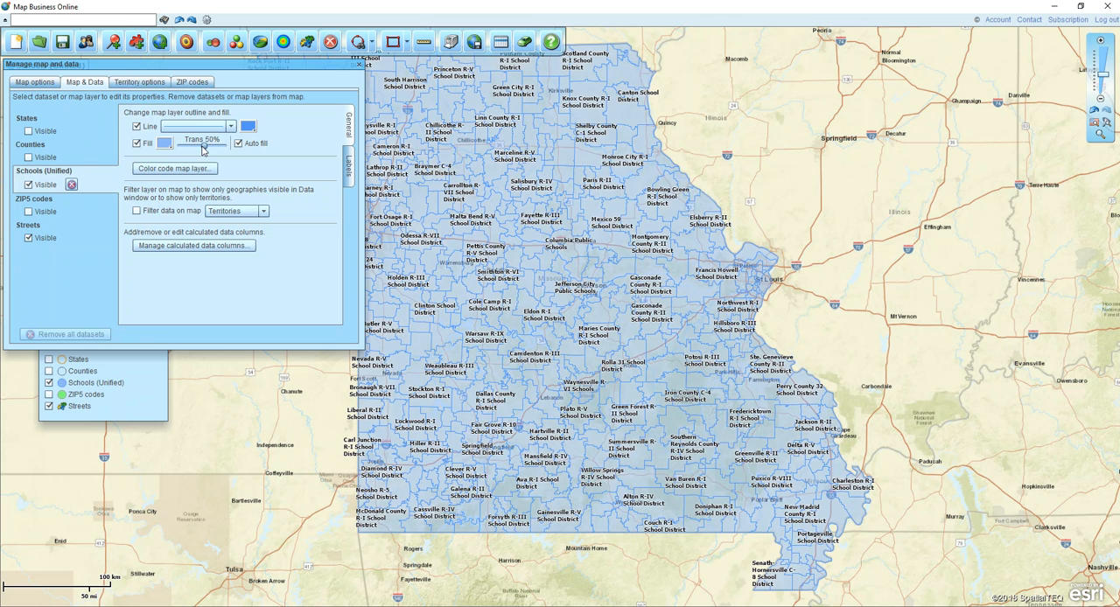
{"action": "left_click", "coordinate": [359, 65]}
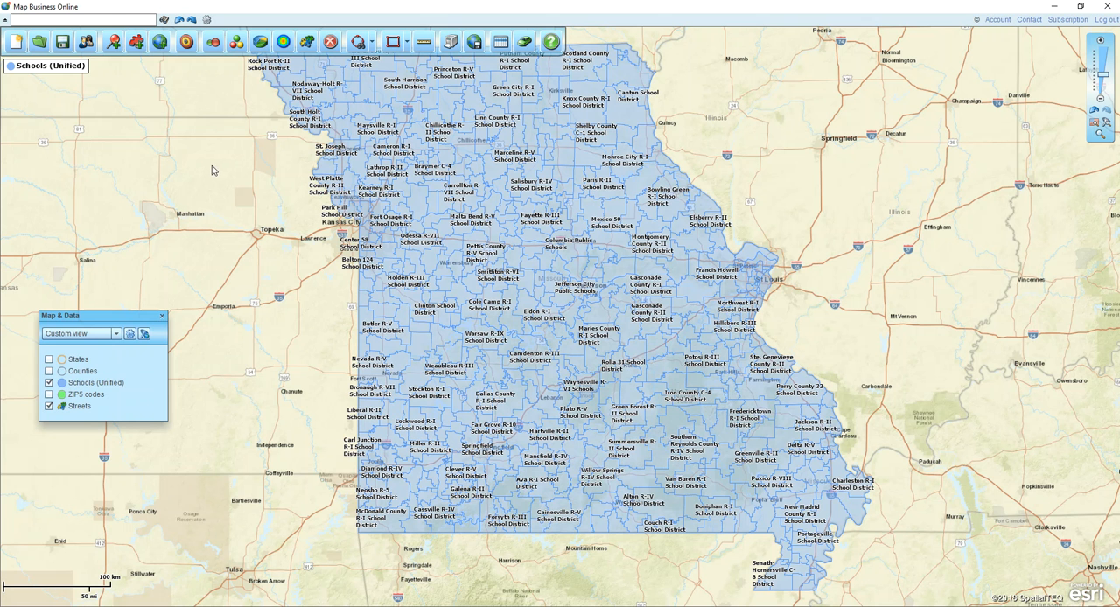
Start creating territories from the At-risk Districts worksheet of the file Copy of Copy of Member districts (by MBO).xlsx
{"action": "left_click", "coordinate": [137, 45]}
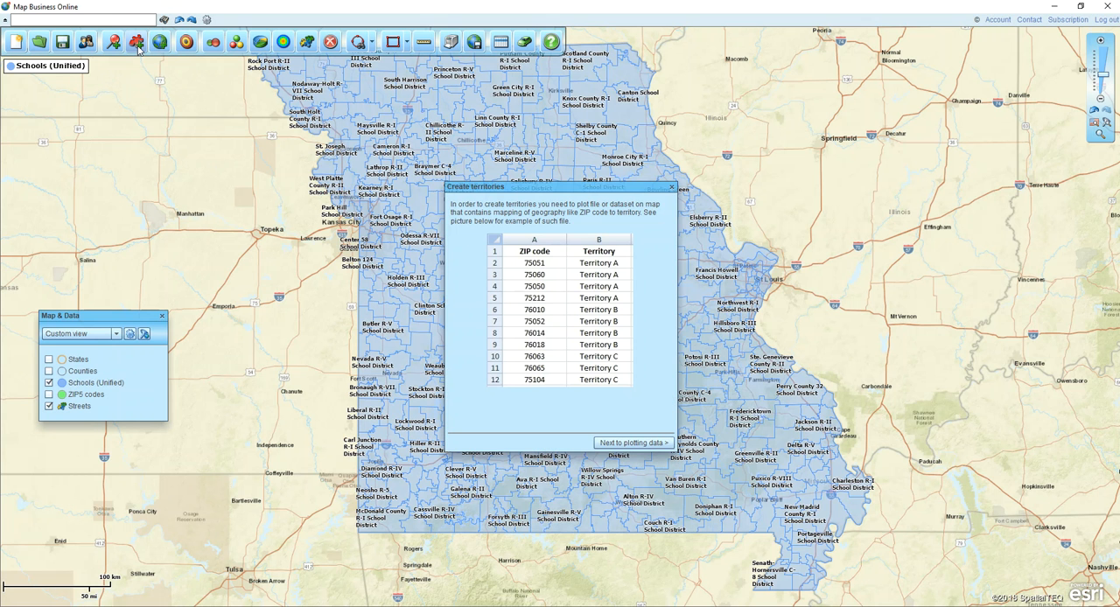
{"action": "left_click", "coordinate": [639, 444]}
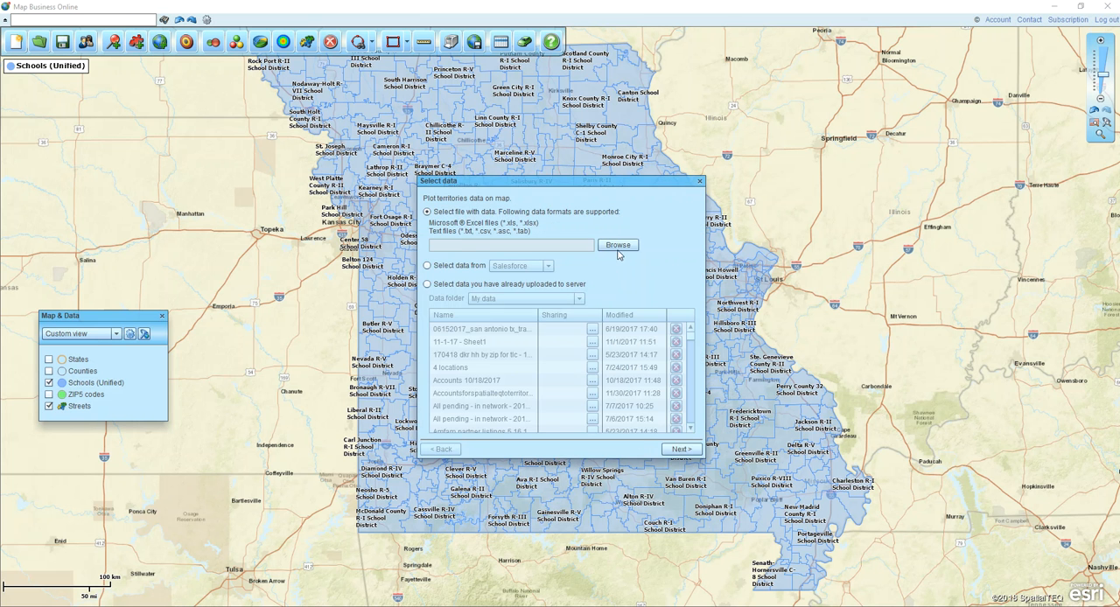
{"action": "left_click", "coordinate": [617, 245]}
{"action": "double_click", "coordinate": [471, 343]}
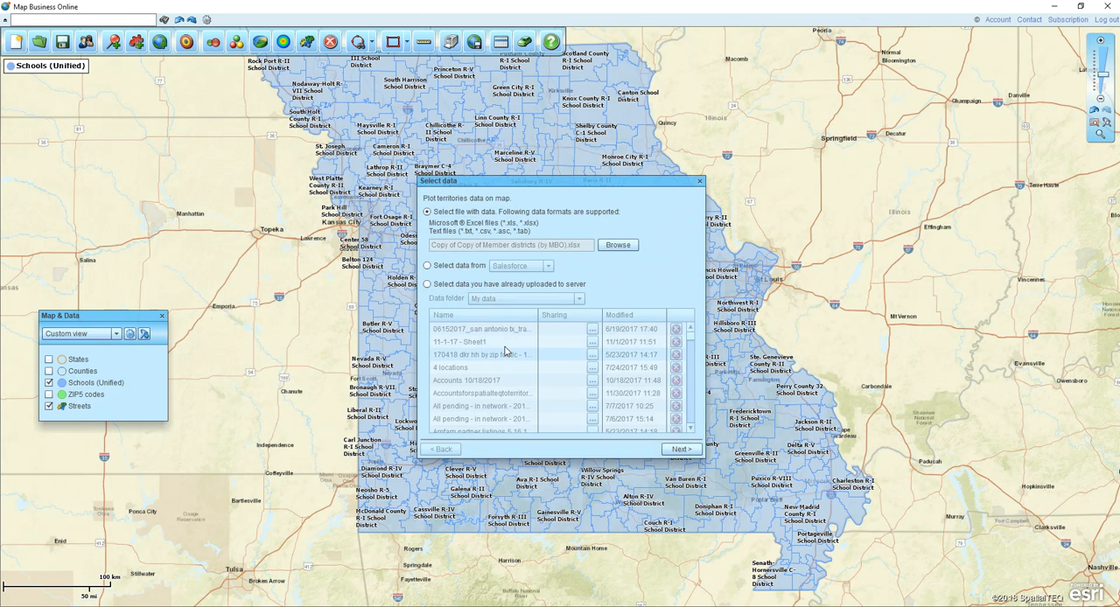
{"action": "left_click", "coordinate": [681, 448]}
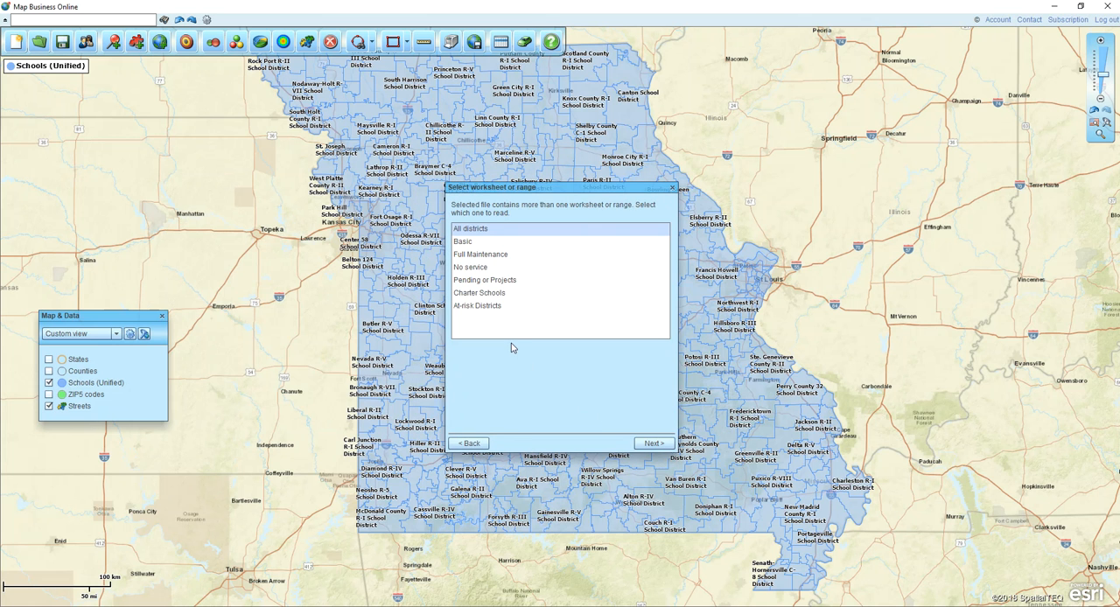
{"action": "left_click", "coordinate": [480, 308]}
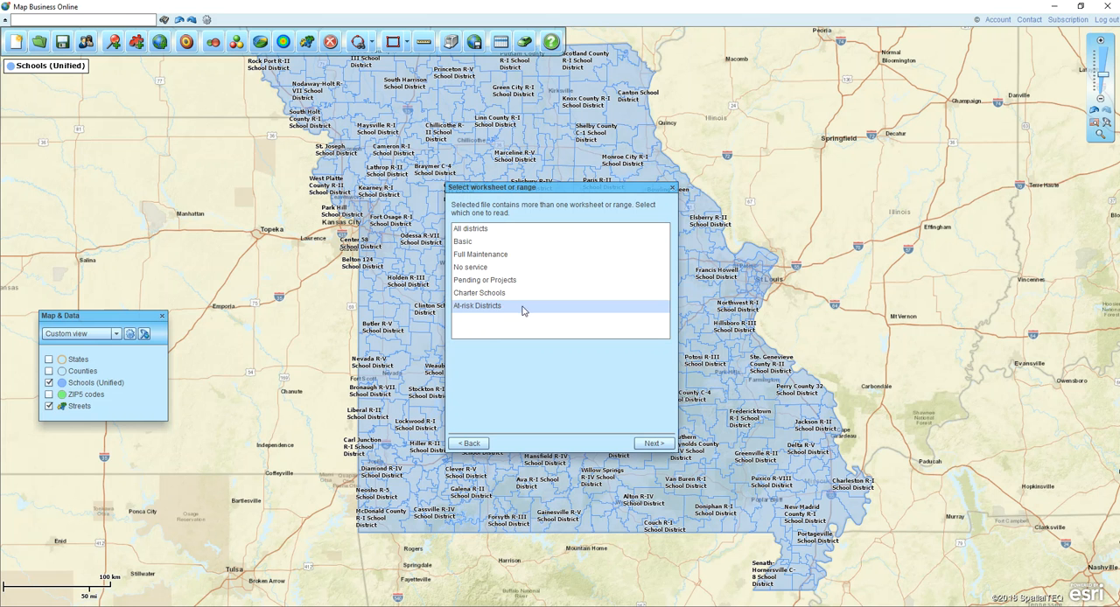
{"action": "left_click", "coordinate": [652, 444]}
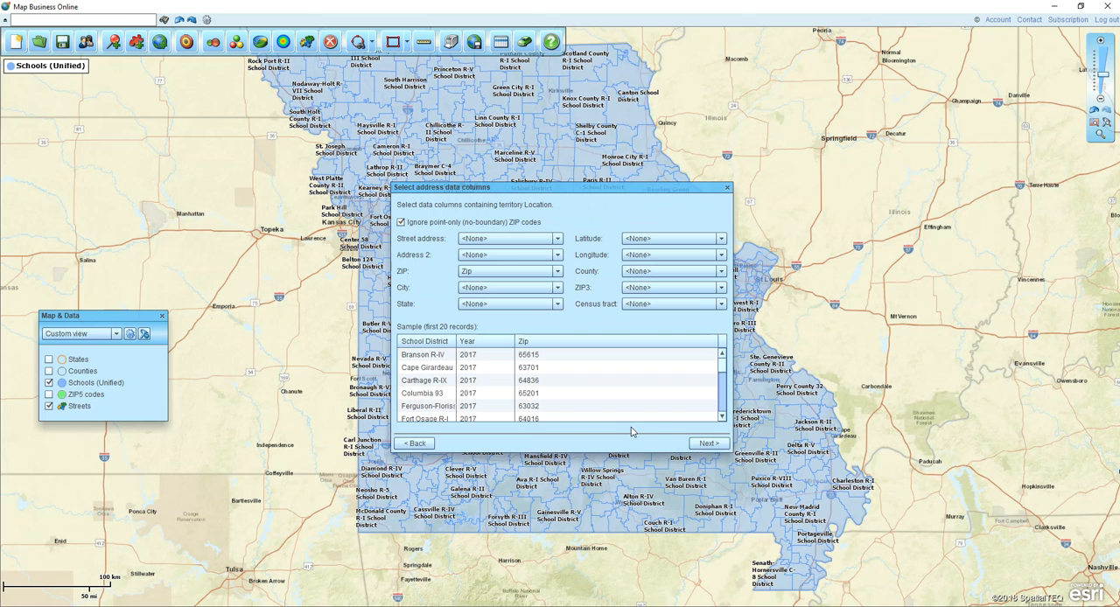
{"action": "key", "text": "ctrl"}
{"action": "key", "text": "ctrl"}
{"action": "key", "text": "ctrl"}
{"action": "key", "text": "ctrl"}
{"action": "key", "text": "ctrl"}
{"action": "key", "text": "ctrl"}
{"action": "key", "text": "ctrl"}
{"action": "key", "text": "ctrl"}
{"action": "key", "text": "ctrl"}
{"action": "key", "text": "ctrl"}
{"action": "key", "text": "ctrl"}
{"action": "key", "text": "ctrl"}
Geocode the worksheet's records with the Zip column as the ZIP location and continue to the territory settings
{"action": "left_click", "coordinate": [707, 444]}
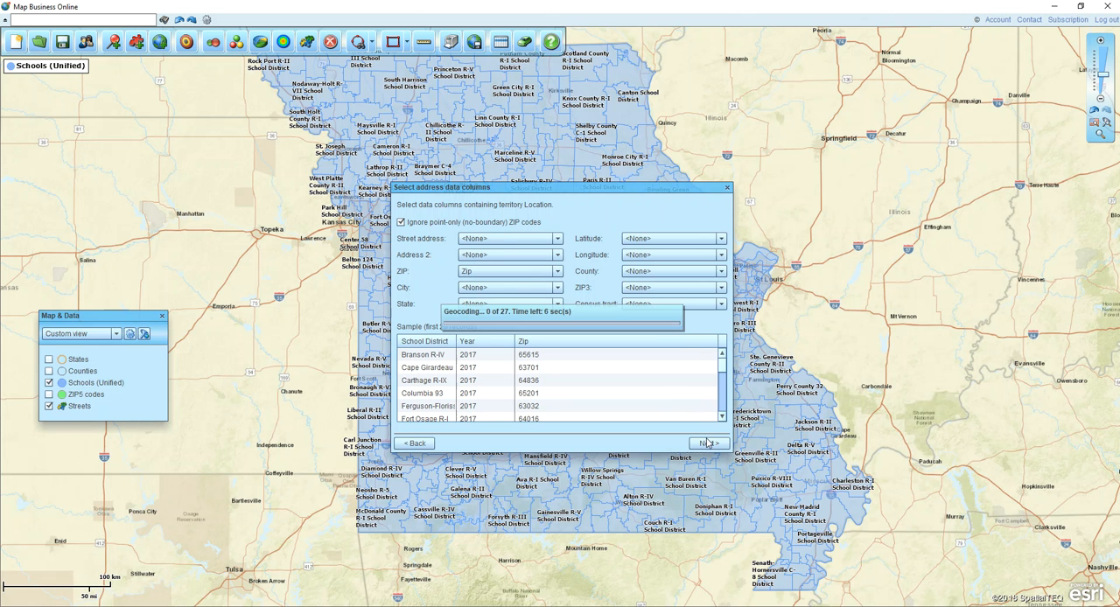
{"action": "key", "text": "ctrl"}
{"action": "left_click", "coordinate": [624, 443]}
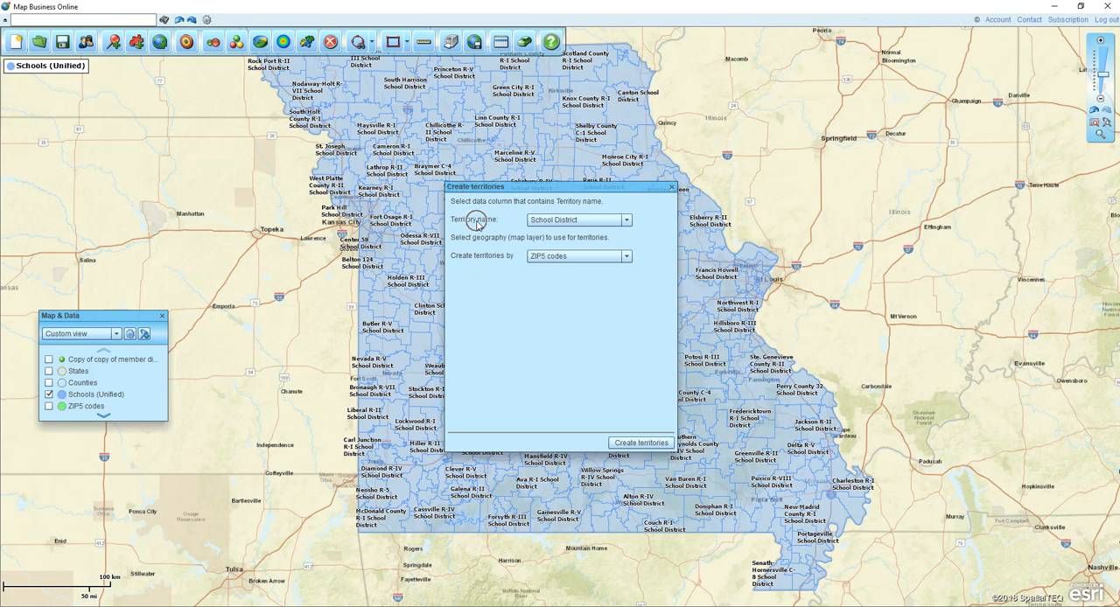
Create the territories named by the School District column using the Schools (Unified) geography, and close the territories data table
{"action": "left_click", "coordinate": [574, 223]}
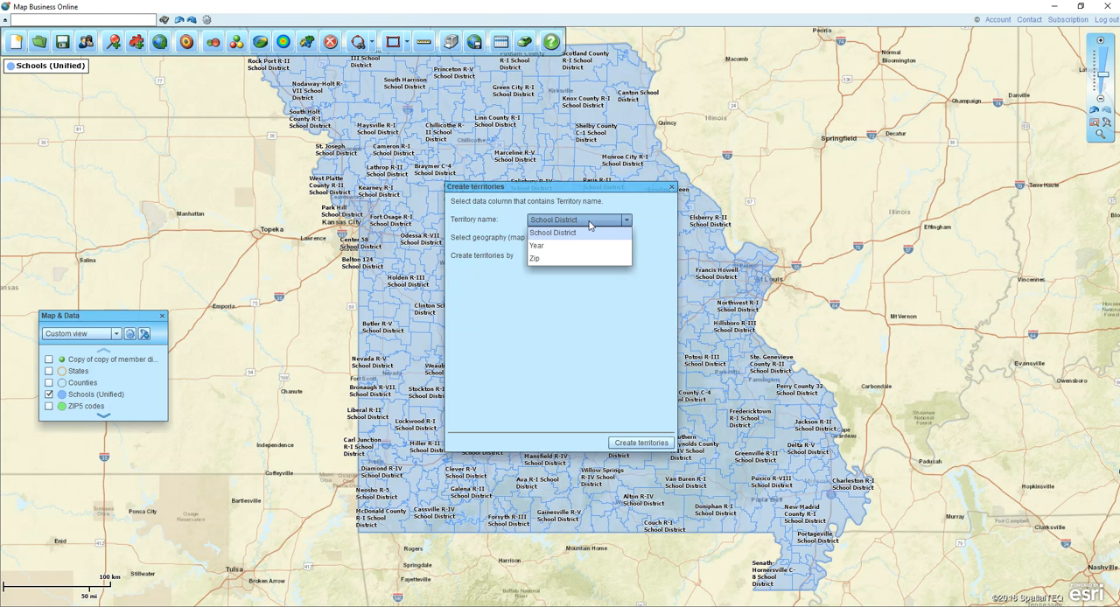
{"action": "left_click", "coordinate": [578, 233]}
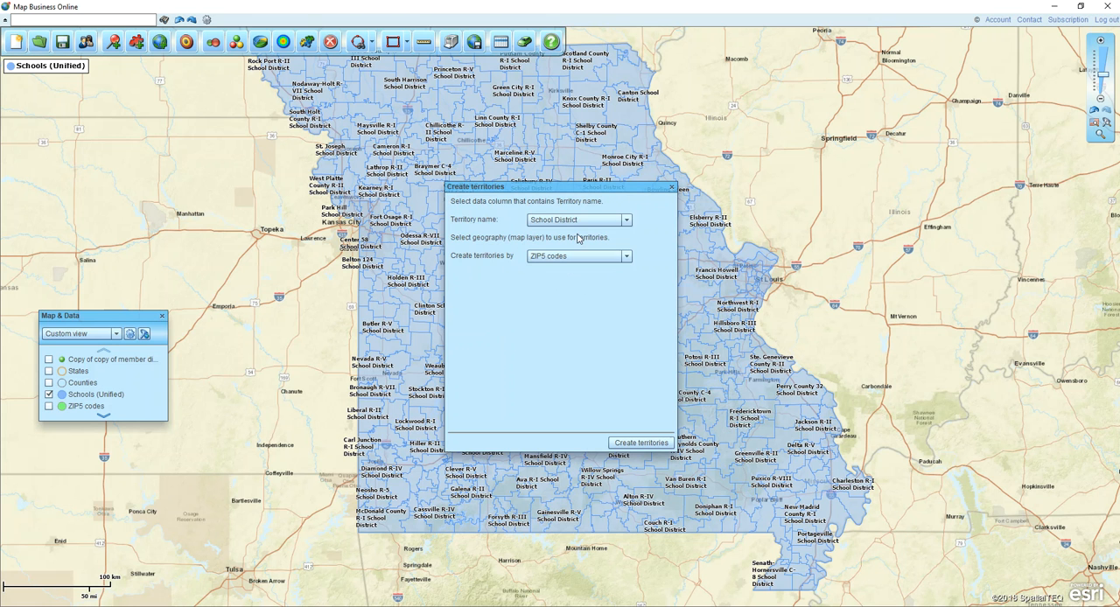
{"action": "left_click", "coordinate": [493, 264]}
{"action": "left_click", "coordinate": [564, 261]}
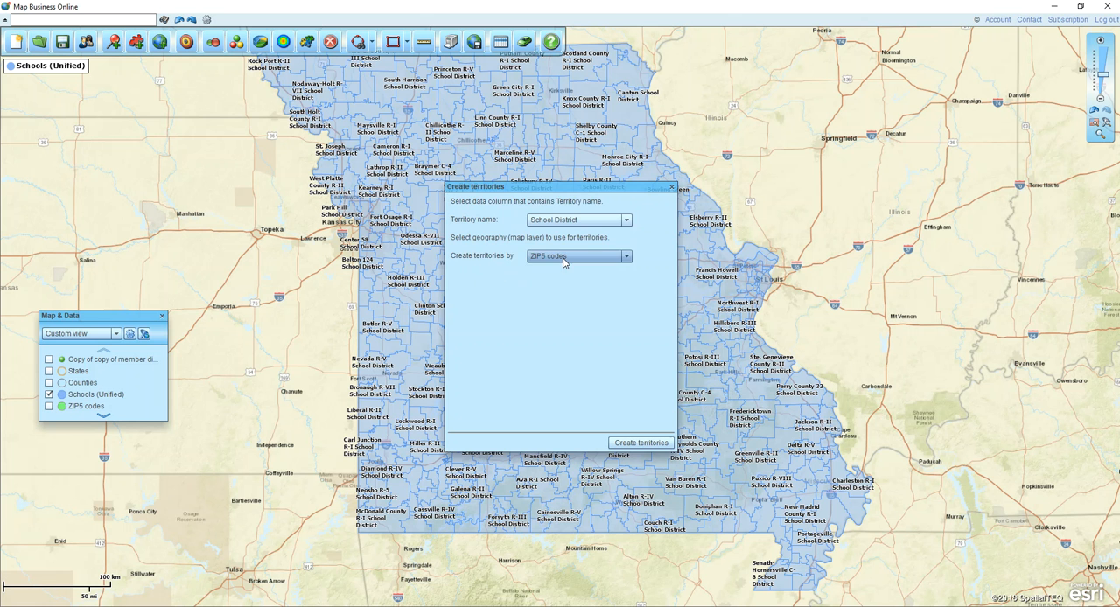
{"action": "left_click", "coordinate": [553, 285]}
{"action": "left_click", "coordinate": [650, 442]}
{"action": "left_click", "coordinate": [652, 443]}
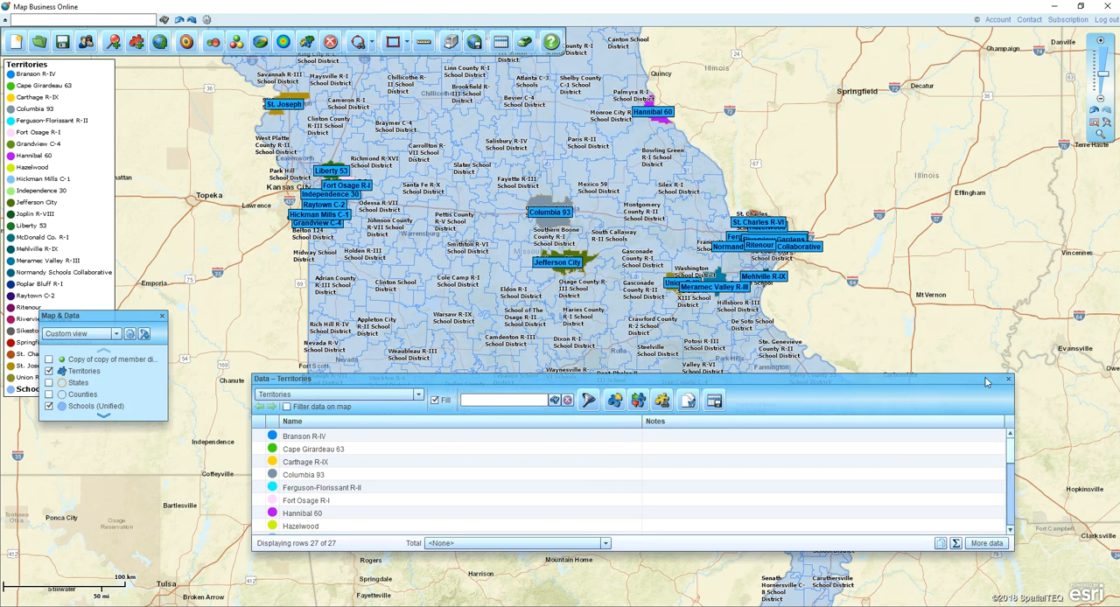
{"action": "left_click", "coordinate": [1007, 380]}
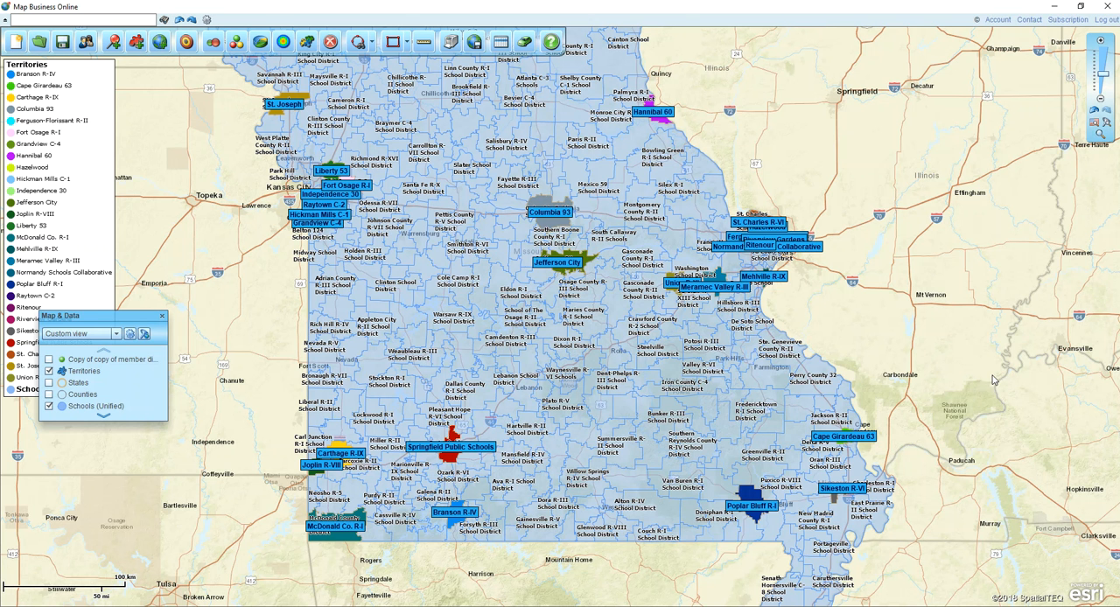
Set the fill transparency of the Territories layer to 10%, with the territories around St. Louis in view
{"action": "left_click", "coordinate": [1100, 137]}
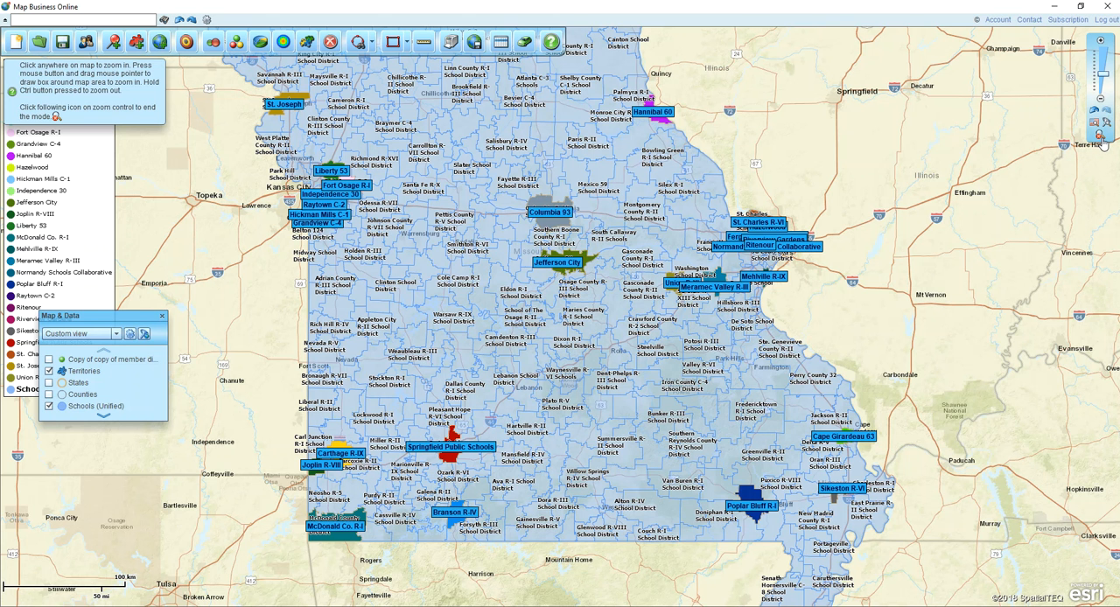
{"action": "left_click", "coordinate": [642, 205]}
{"action": "left_click_drag", "start_coordinate": [642, 206], "coordinate": [818, 304]}
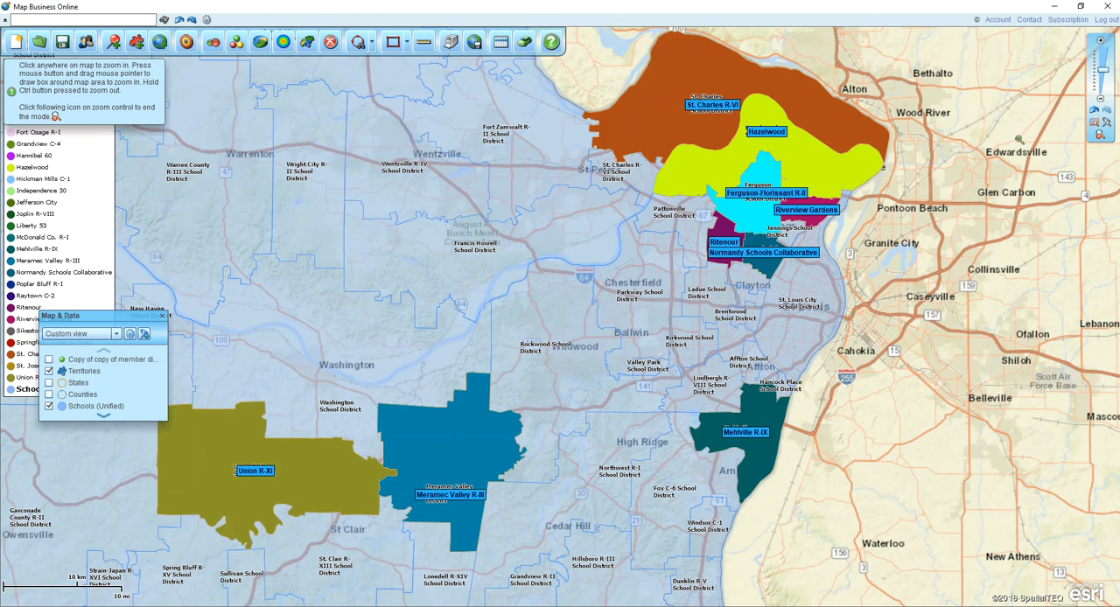
{"action": "left_click", "coordinate": [1100, 138]}
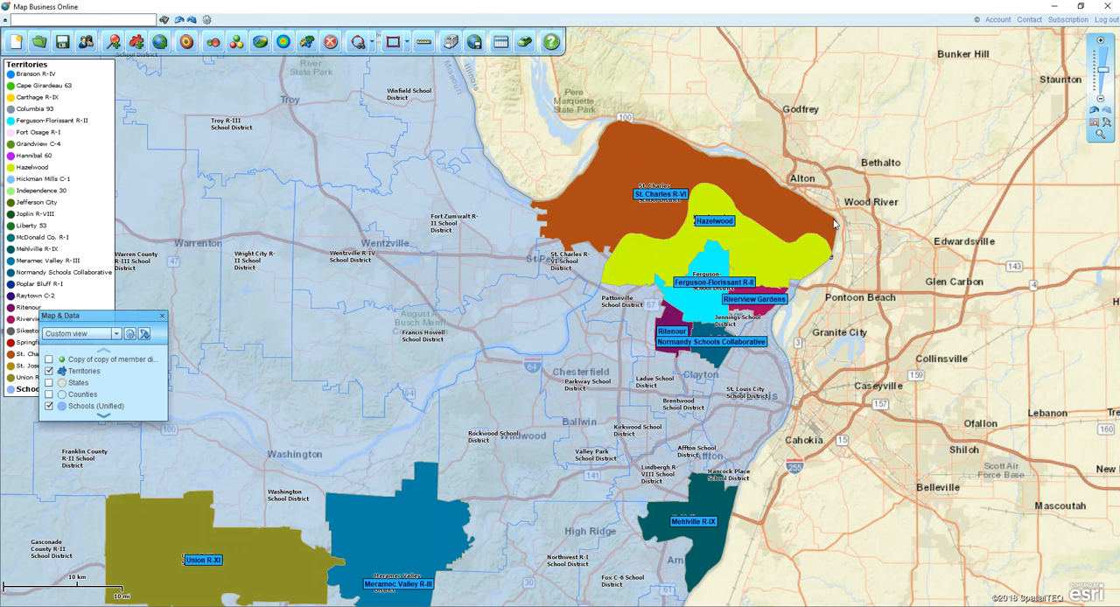
{"action": "mouse_move", "coordinate": [108, 377]}
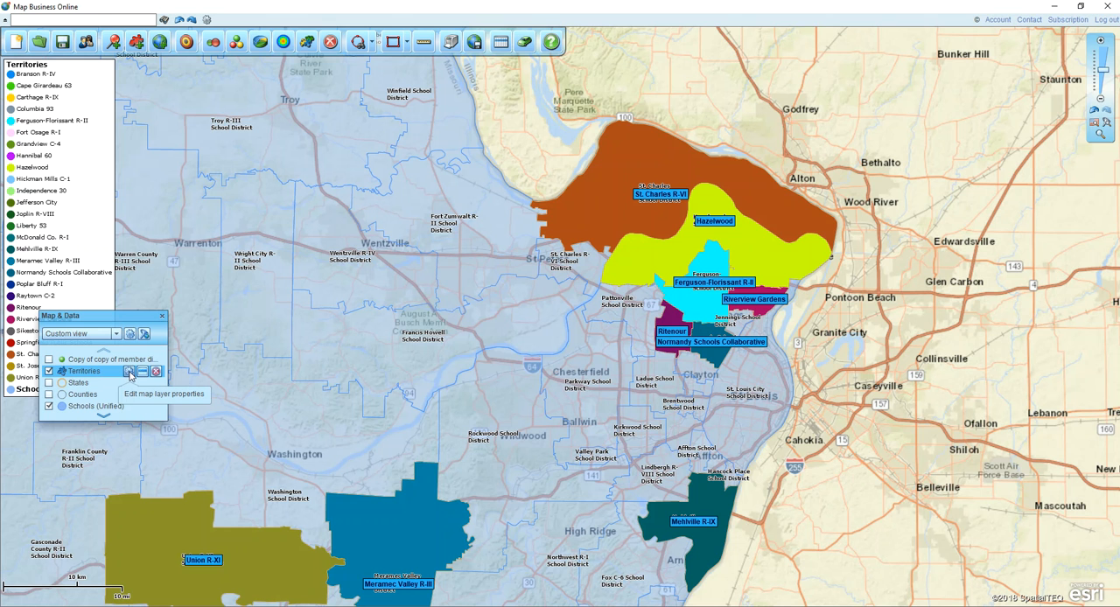
{"action": "left_click", "coordinate": [129, 372]}
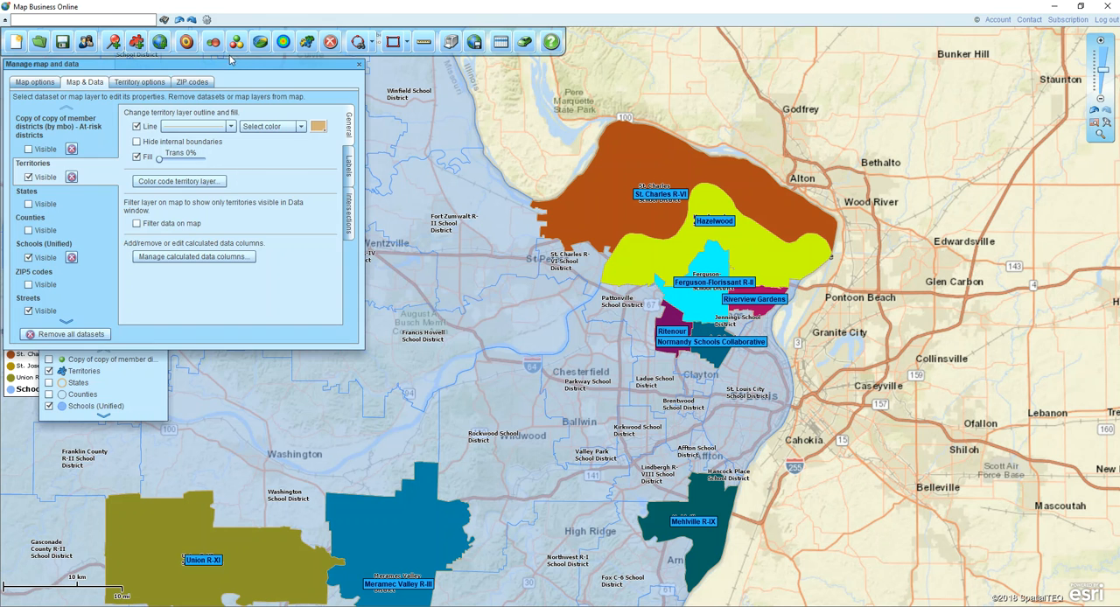
{"action": "left_click_drag", "start_coordinate": [239, 77], "coordinate": [279, 140]}
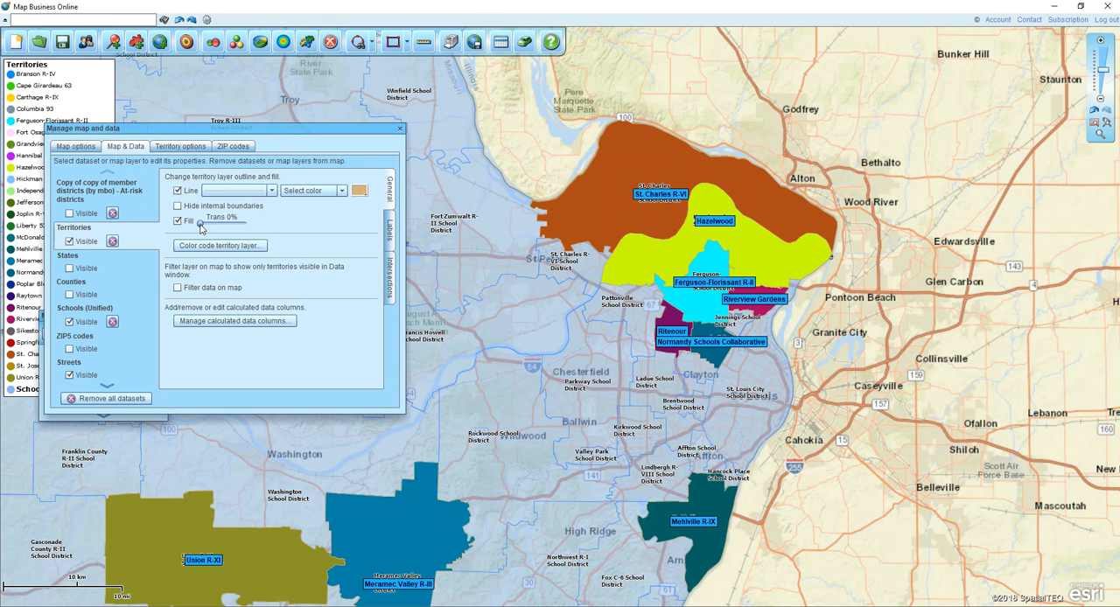
{"action": "mouse_move", "coordinate": [200, 225]}
{"action": "left_mouse_down"}
{"action": "mouse_move", "coordinate": [217, 230]}
{"action": "mouse_move", "coordinate": [207, 223]}
{"action": "left_mouse_up"}
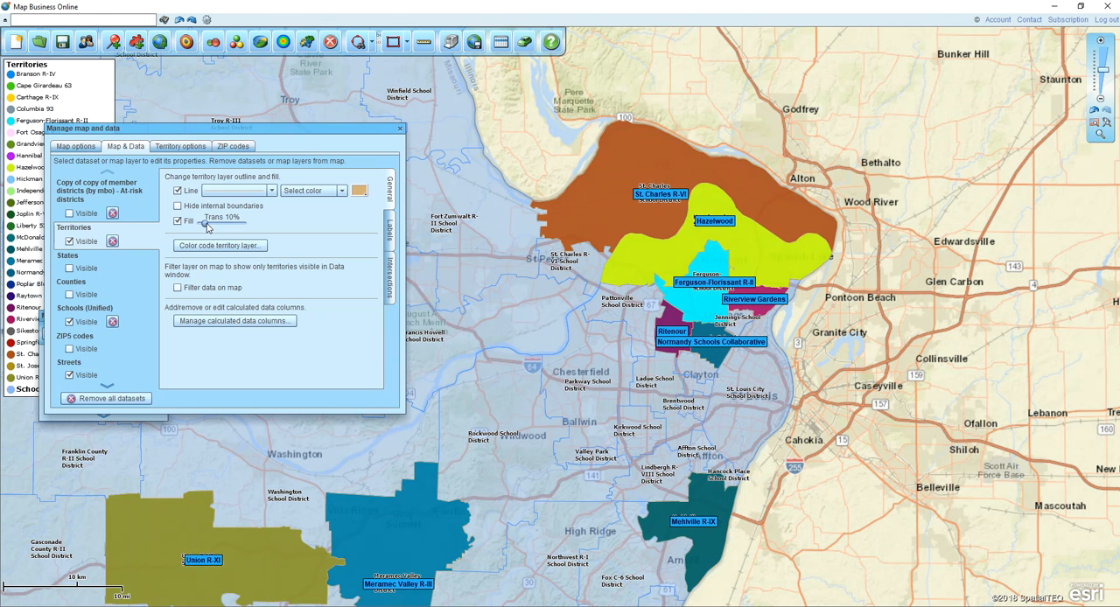
Change the label box color of the Territories layer to white and close the layer properties
{"action": "left_click", "coordinate": [391, 235]}
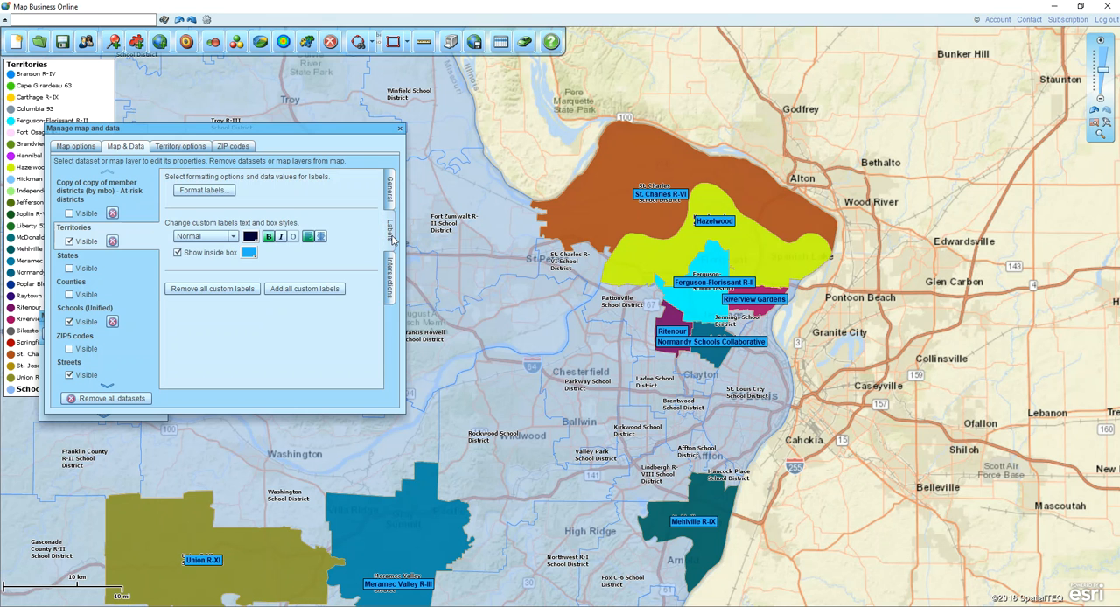
{"action": "left_click", "coordinate": [248, 253]}
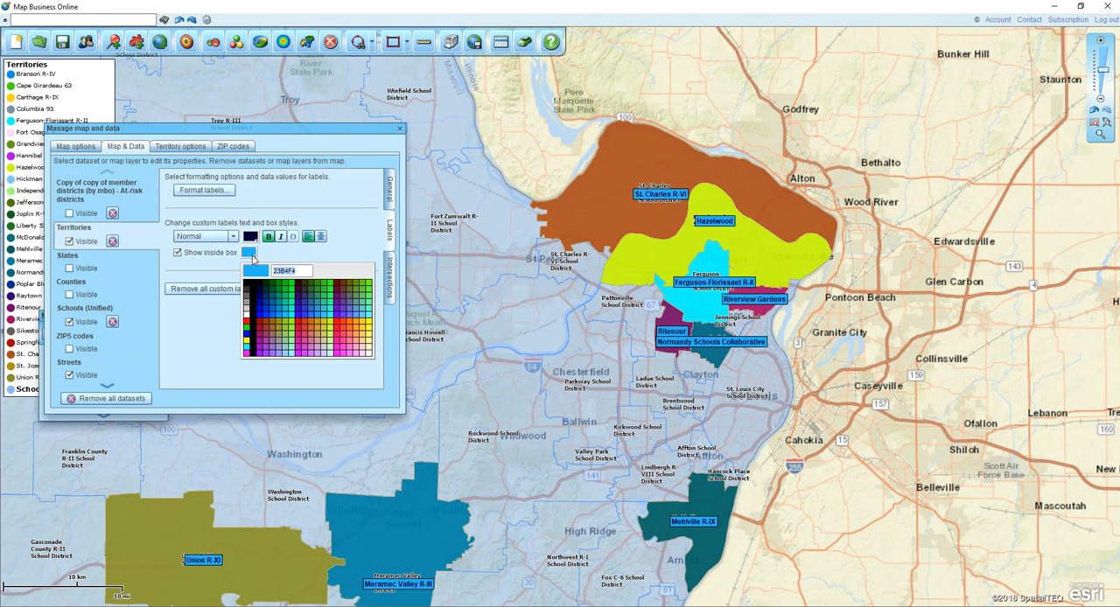
{"action": "left_click", "coordinate": [248, 318]}
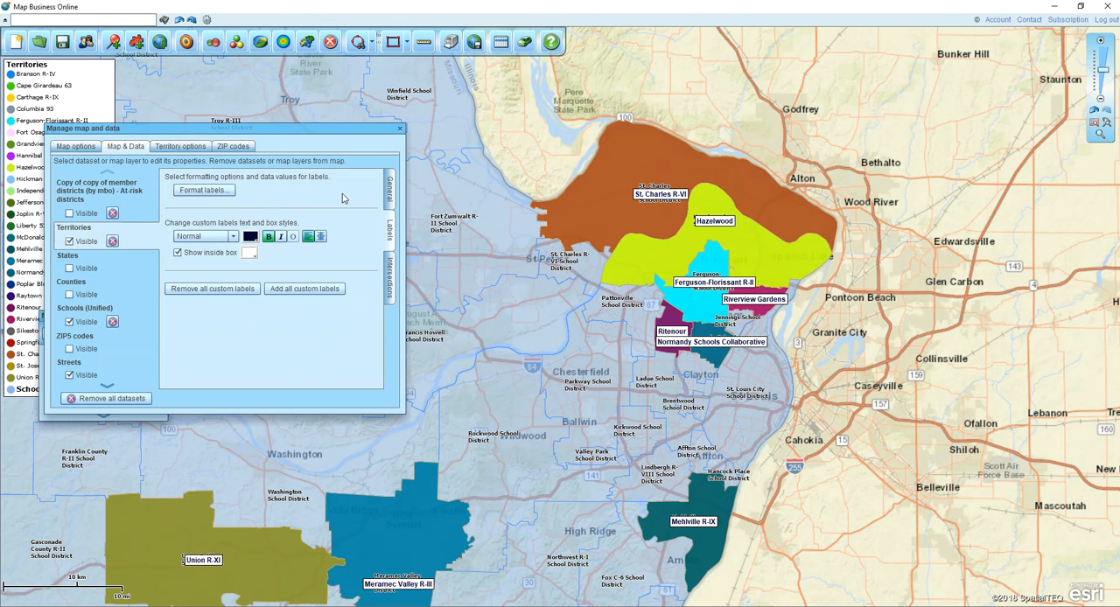
{"action": "left_click", "coordinate": [399, 128]}
Look more closely at the St. Charles, Hazelwood and Ferguson-Florissant territories north of St. Louis
{"action": "left_click_drag", "start_coordinate": [559, 121], "coordinate": [454, 159]}
{"action": "left_click", "coordinate": [1100, 135]}
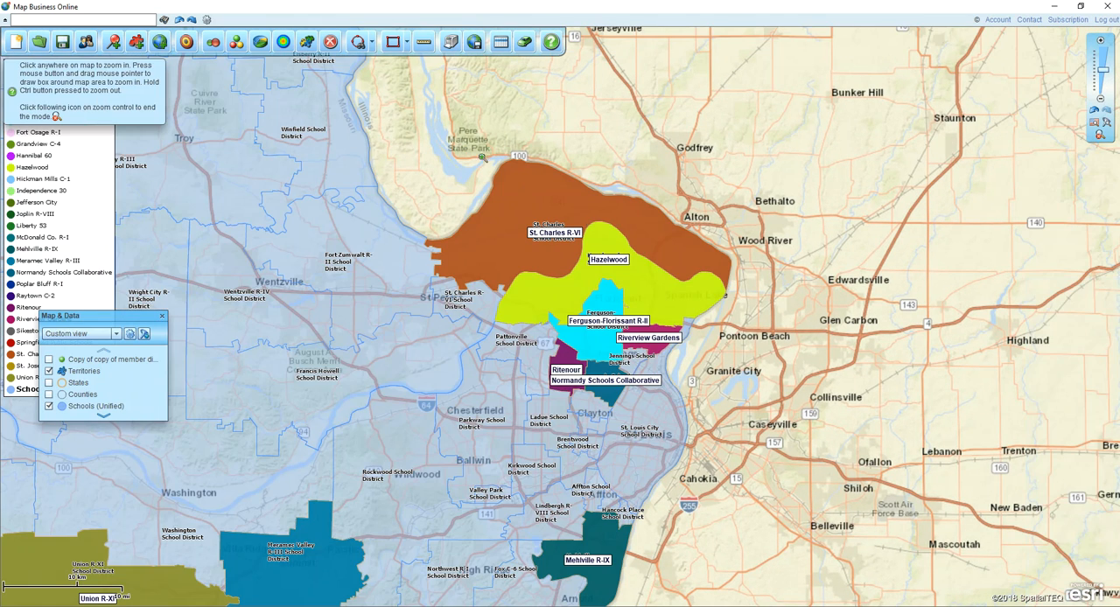
{"action": "left_click_drag", "start_coordinate": [359, 129], "coordinate": [731, 442]}
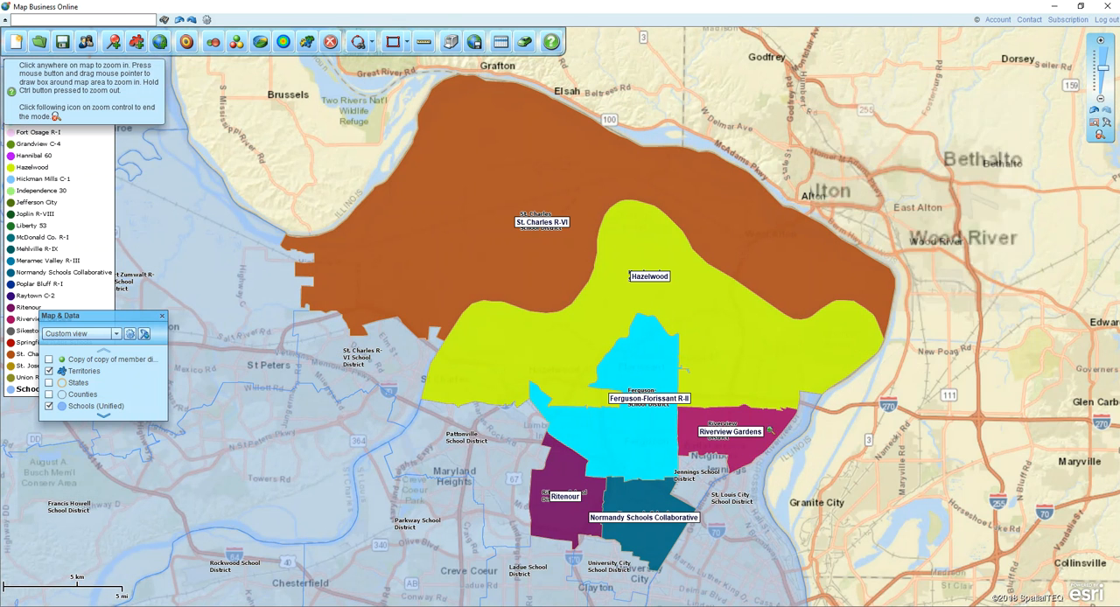
Leave zoom mode, start saving the map as a large PDF, and choose to draw the map area for it
{"action": "left_click", "coordinate": [1100, 133]}
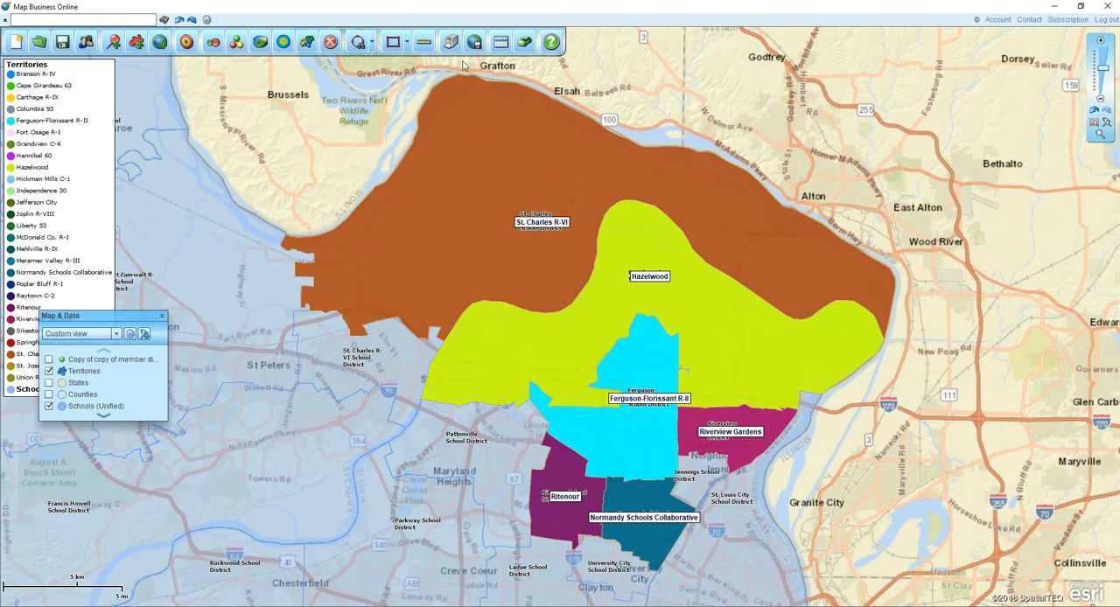
{"action": "key", "text": "ctrl"}
{"action": "key", "text": "ctrl"}
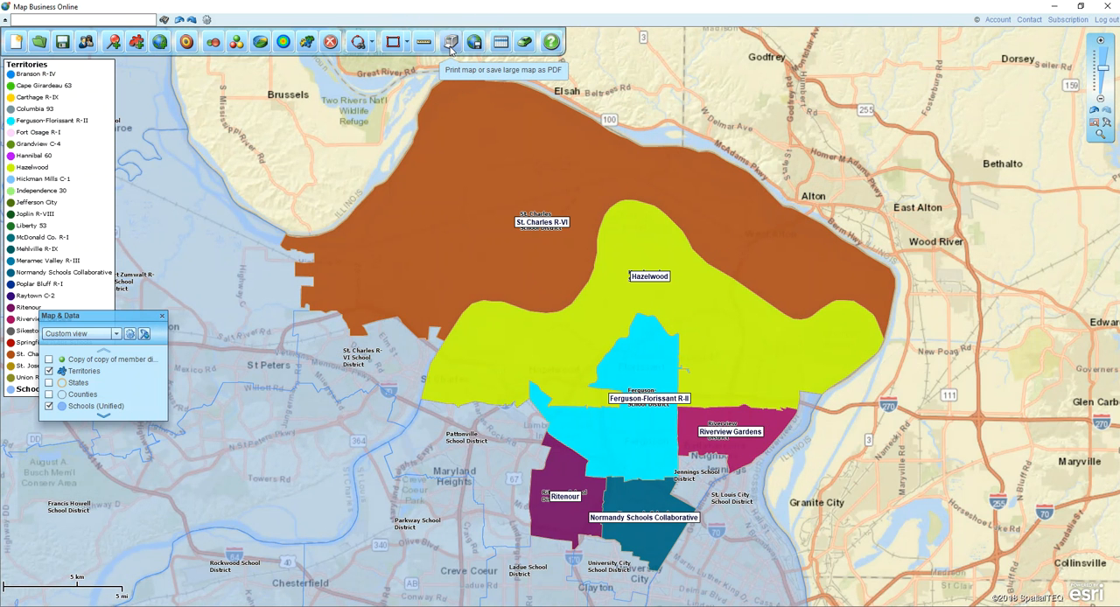
{"action": "left_click", "coordinate": [450, 44]}
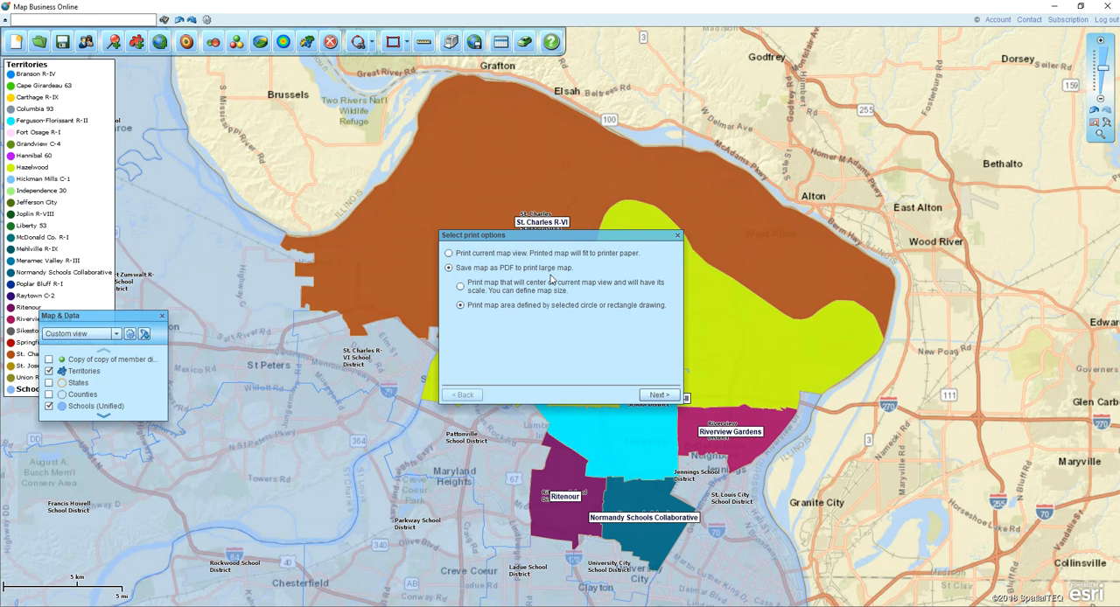
{"action": "left_click", "coordinate": [462, 288]}
{"action": "left_click", "coordinate": [660, 395]}
{"action": "left_click", "coordinate": [603, 395]}
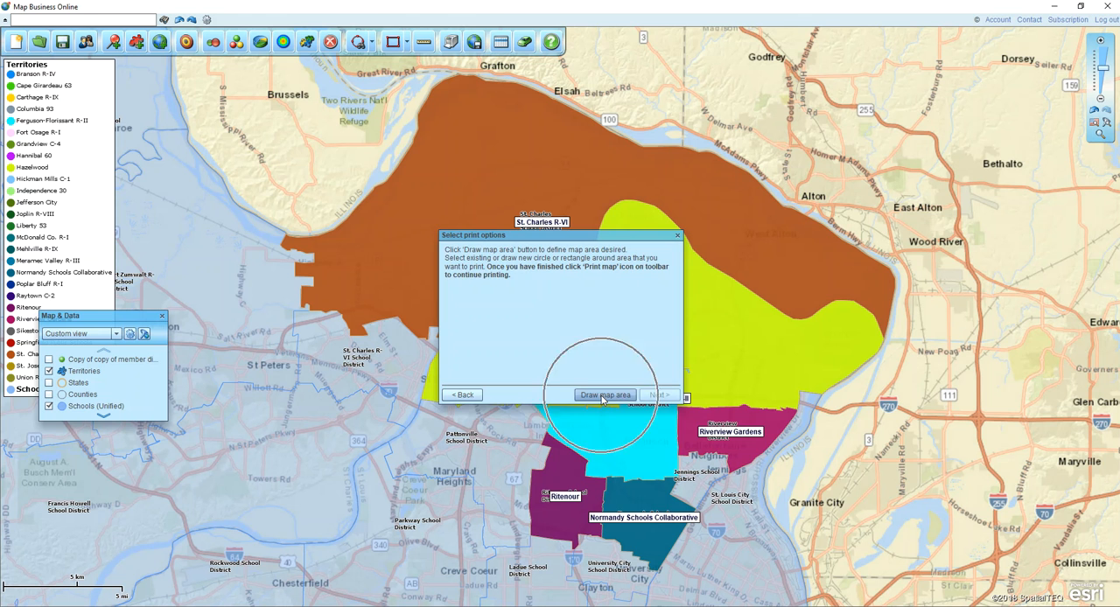
Draw a rectangle about 27 by 22 miles around the St. Charles, Hazelwood, Ferguson-Florissant, Ritenour, Riverview and Normandy territories as the print area
{"action": "left_click", "coordinate": [406, 45]}
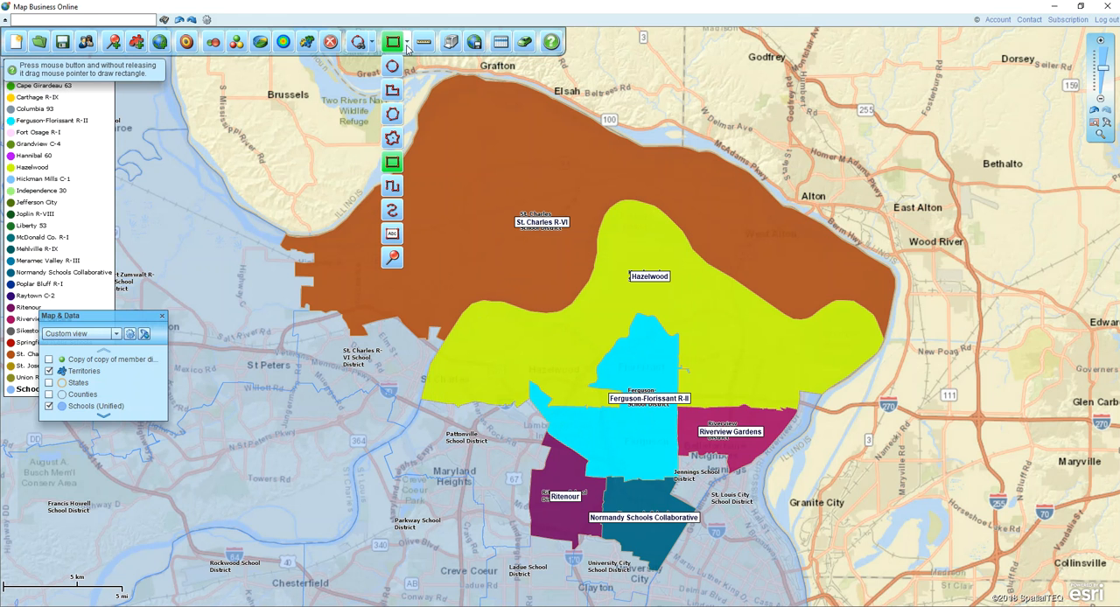
{"action": "left_click", "coordinate": [405, 47]}
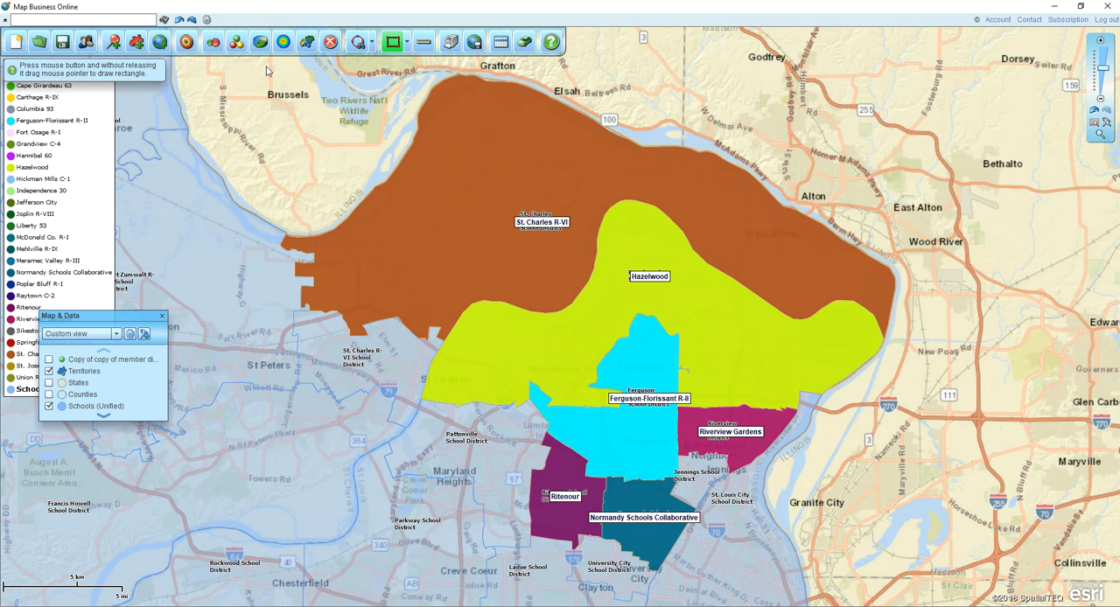
{"action": "left_click_drag", "start_coordinate": [268, 71], "coordinate": [911, 587]}
{"action": "left_click", "coordinate": [1101, 521]}
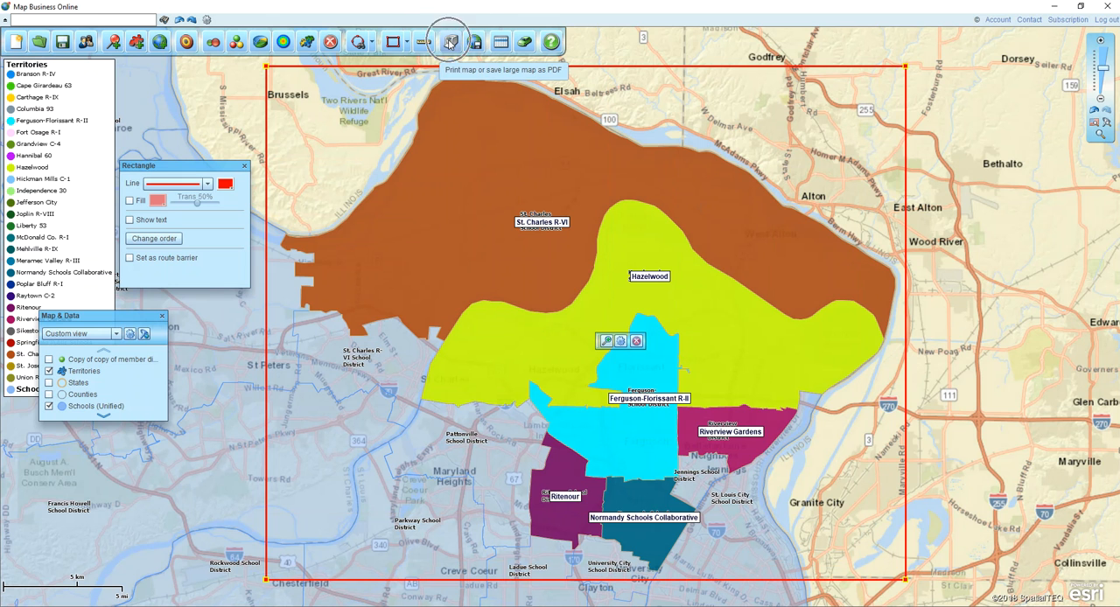
Examine the PDF print setup for the rectangle's area, including the predefined paper sizes, and close it without printing
{"action": "left_click", "coordinate": [449, 42]}
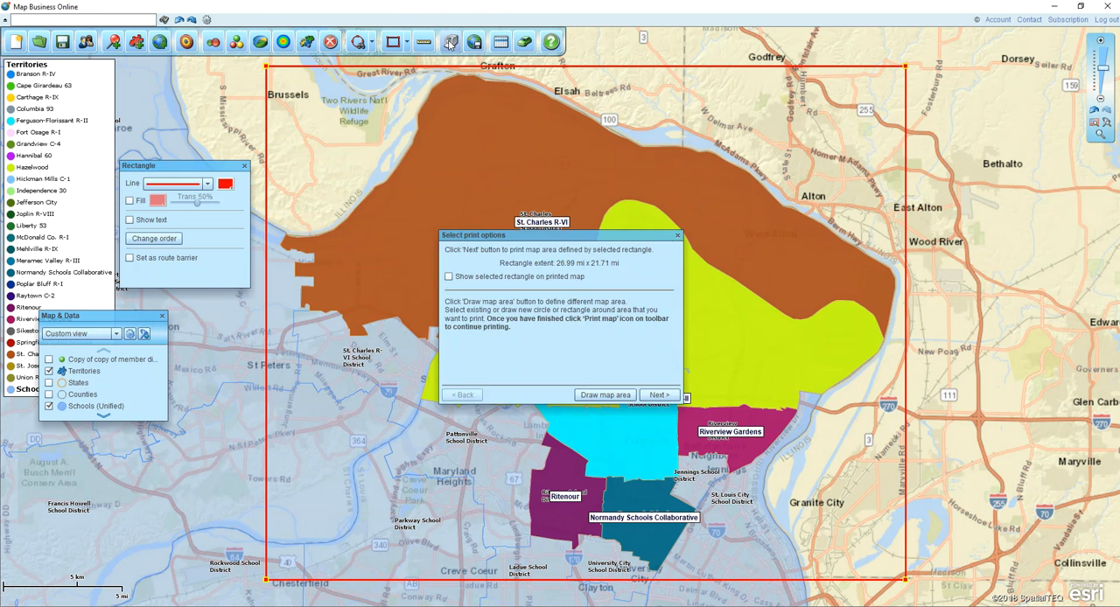
{"action": "left_click", "coordinate": [656, 396]}
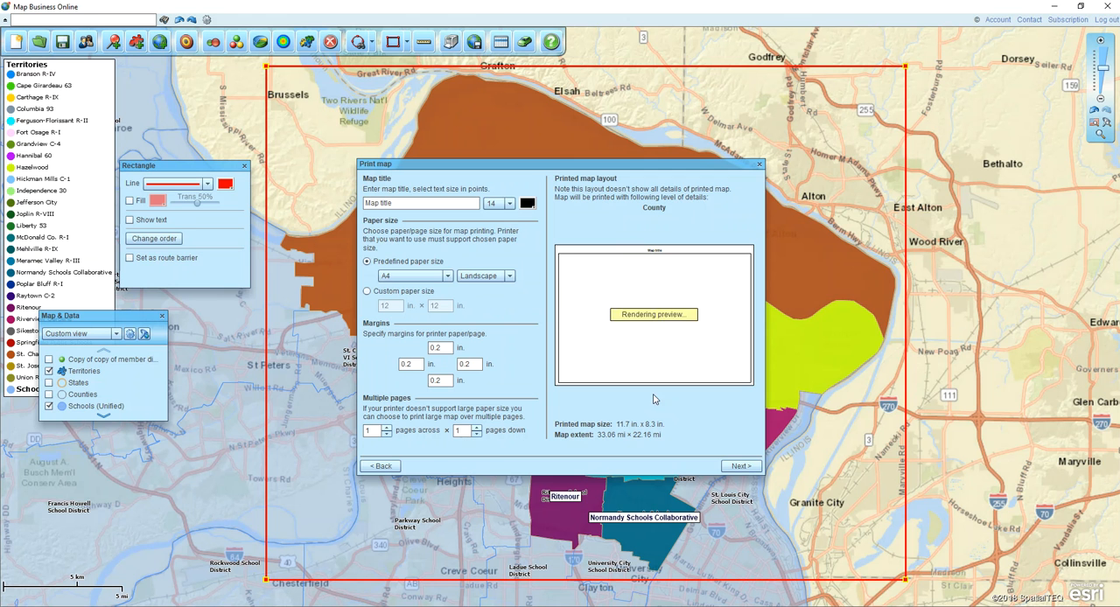
{"action": "left_click", "coordinate": [411, 279]}
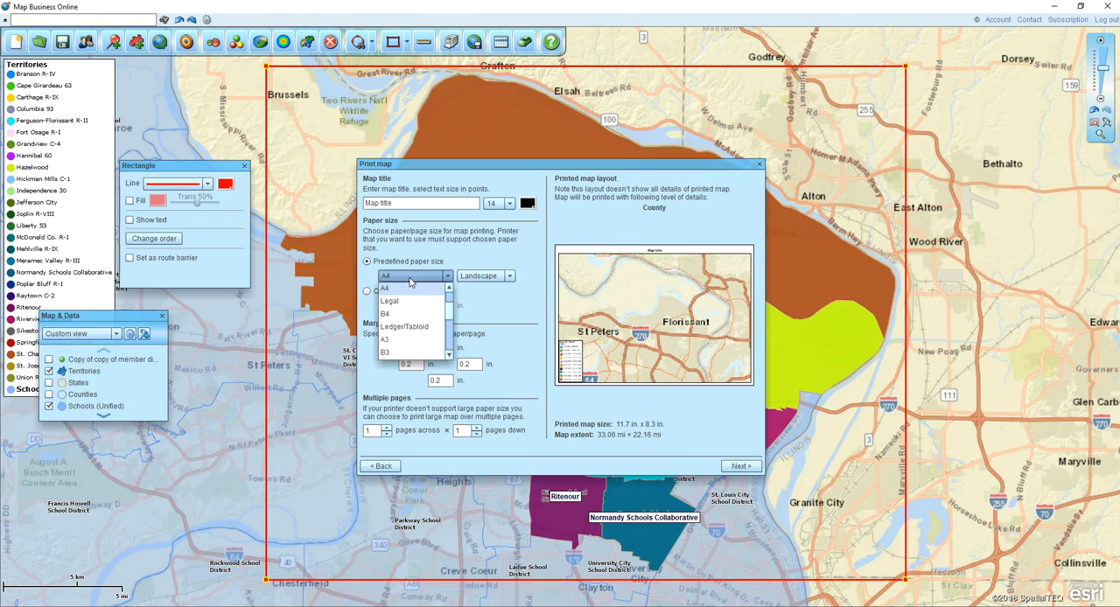
{"action": "left_click", "coordinate": [407, 279]}
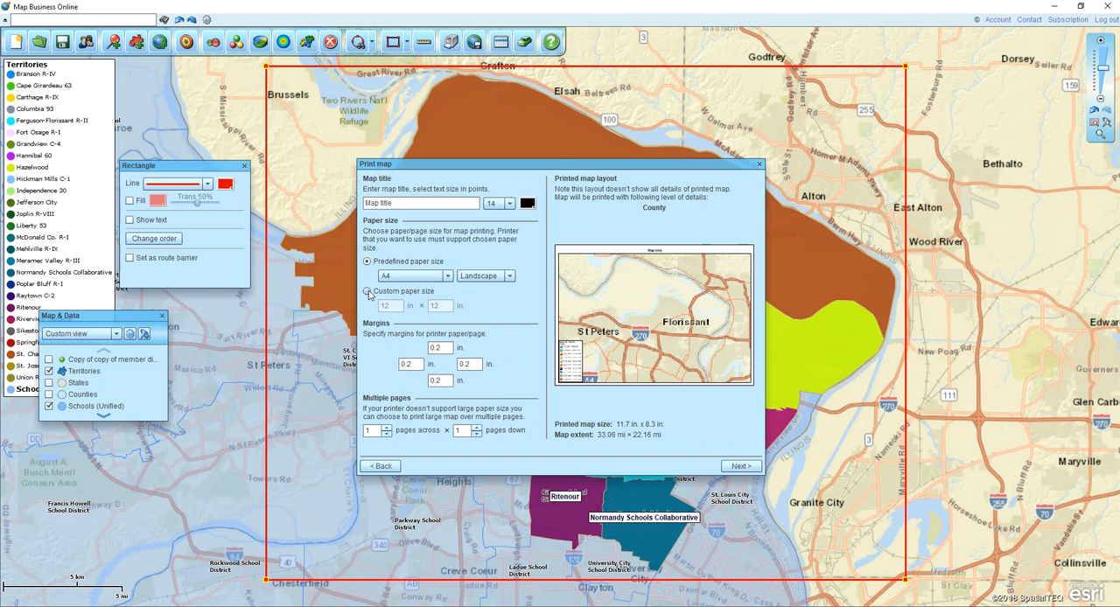
{"action": "left_click", "coordinate": [758, 165]}
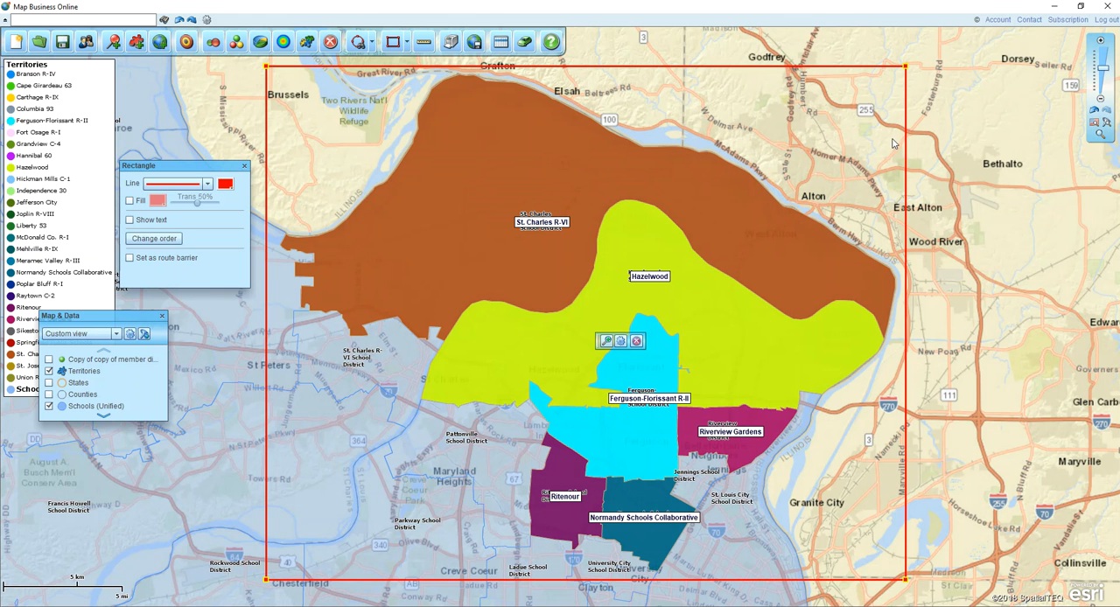
Delete the print-area rectangle from the map
{"action": "left_click", "coordinate": [903, 90]}
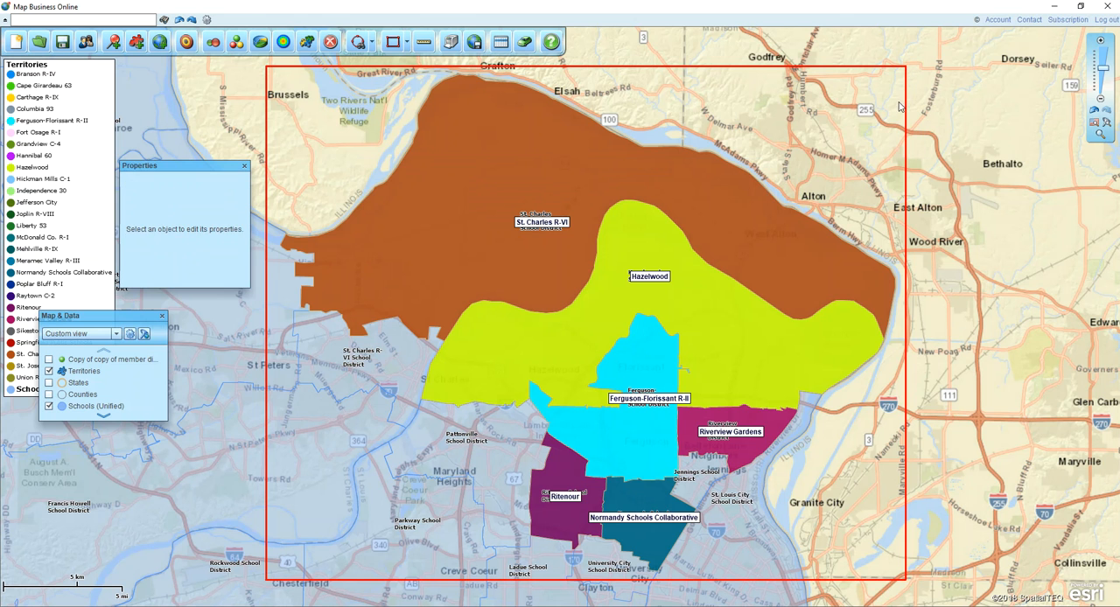
{"action": "left_click", "coordinate": [906, 110]}
{"action": "key", "text": "Delete"}
Enlarge the map layer list, hide the Schools (Unified) layer and show the States layer, with all of Missouri in view
{"action": "left_click", "coordinate": [1091, 122]}
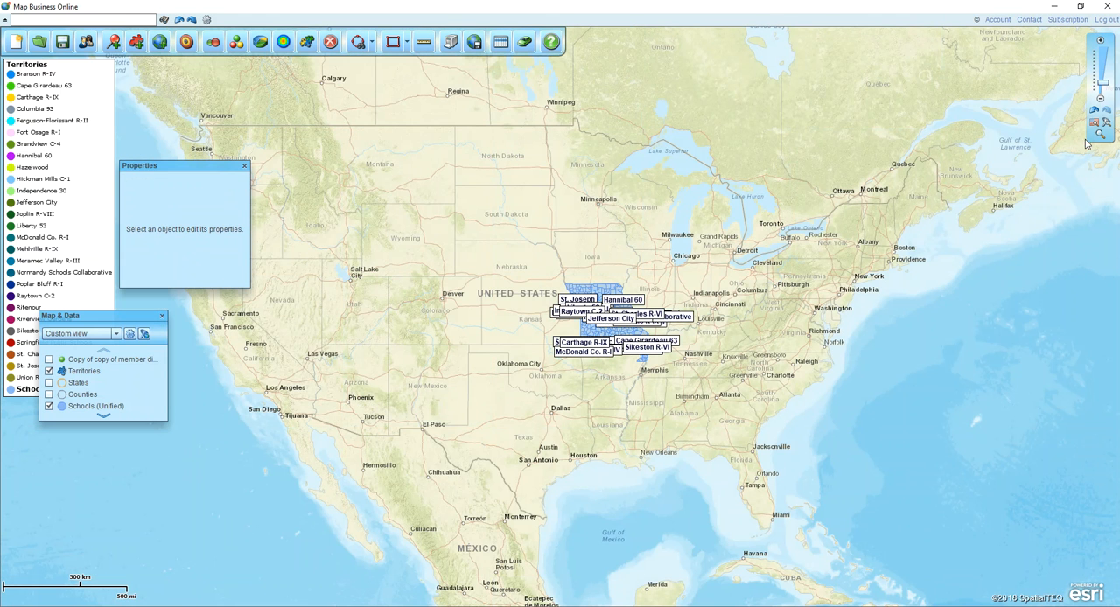
{"action": "left_click", "coordinate": [1100, 134]}
{"action": "left_click_drag", "start_coordinate": [522, 281], "coordinate": [686, 385]}
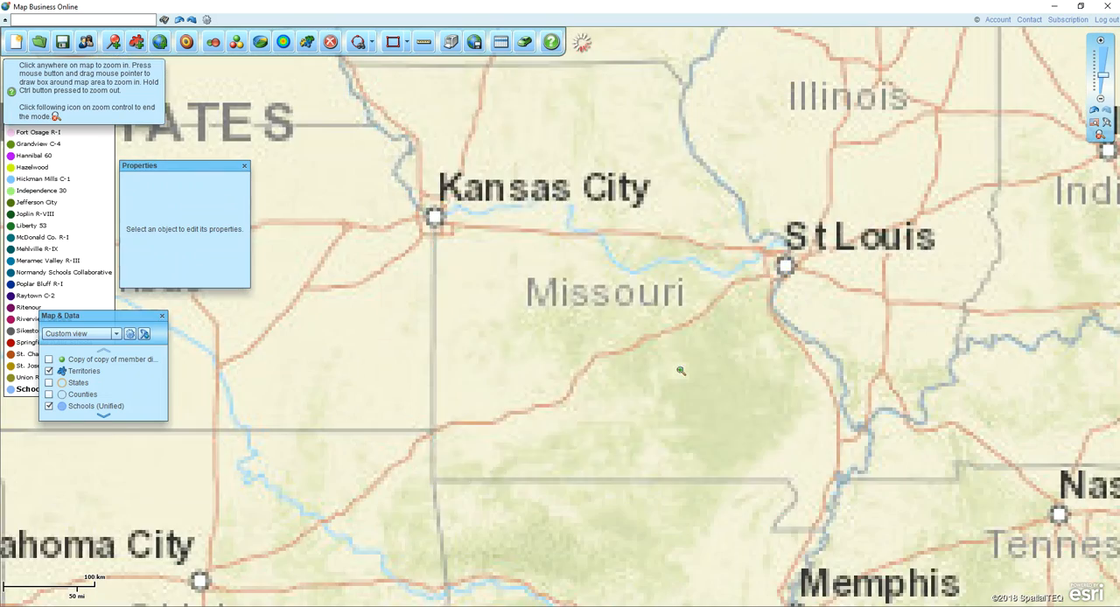
{"action": "left_click", "coordinate": [1100, 135]}
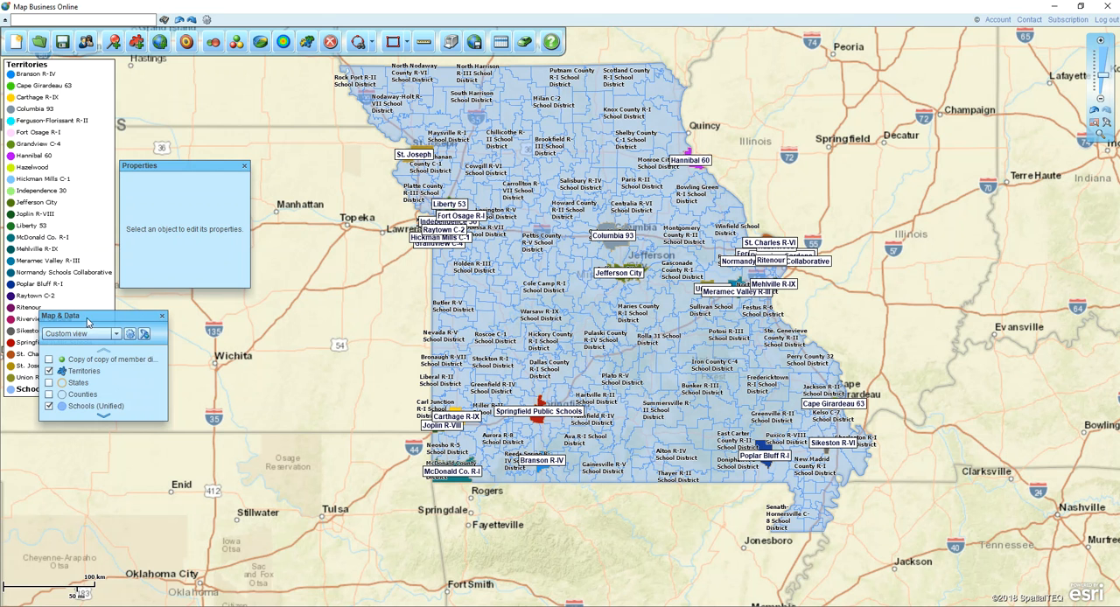
{"action": "left_click_drag", "start_coordinate": [164, 419], "coordinate": [179, 465]}
{"action": "left_click", "coordinate": [49, 405]}
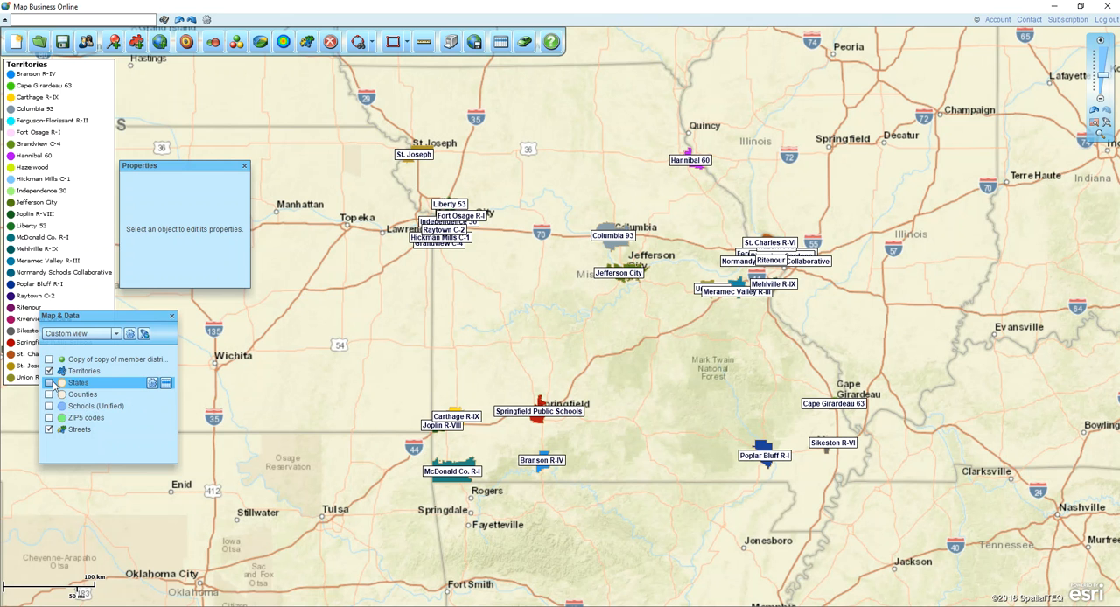
{"action": "left_click", "coordinate": [50, 383]}
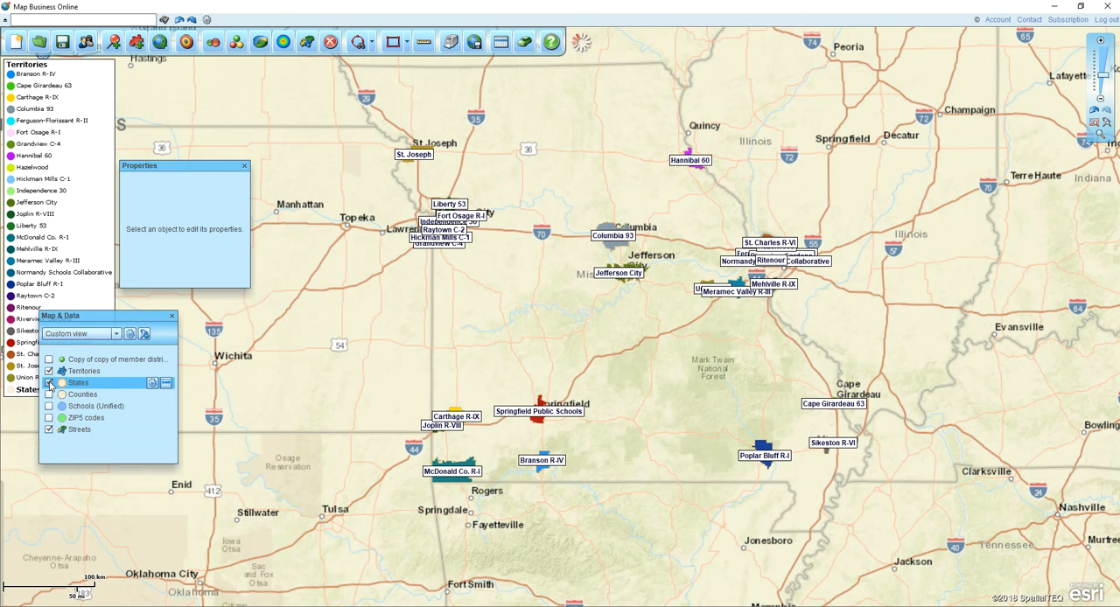
Set the States layer's fill transparency to 90% and its outline color to black, and close the layer properties
{"action": "left_click", "coordinate": [152, 384]}
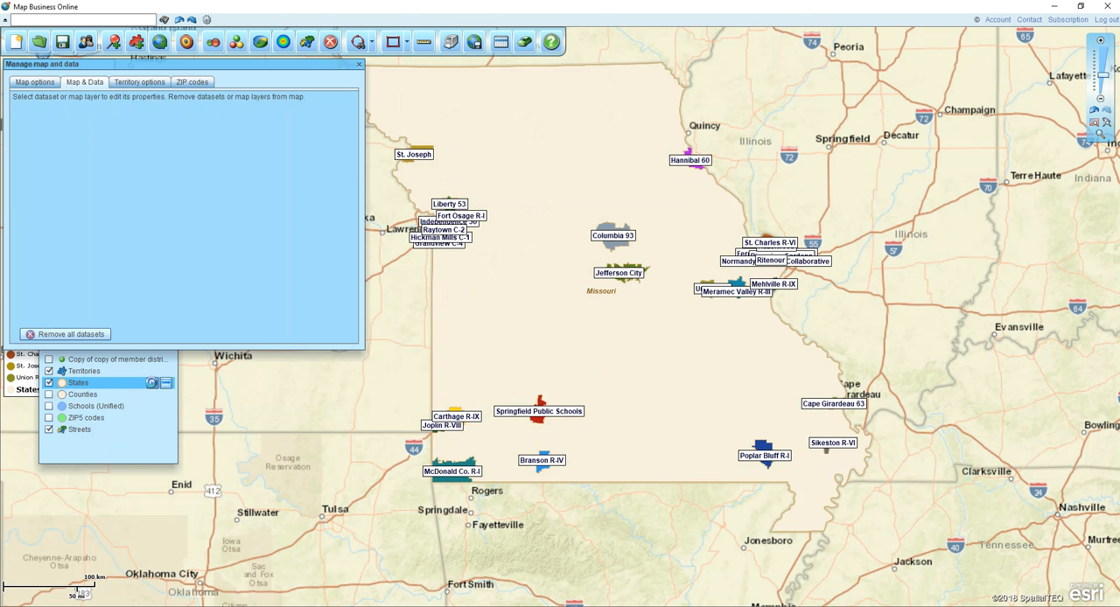
{"action": "left_click", "coordinate": [348, 127]}
{"action": "left_click_drag", "start_coordinate": [180, 145], "coordinate": [224, 147]}
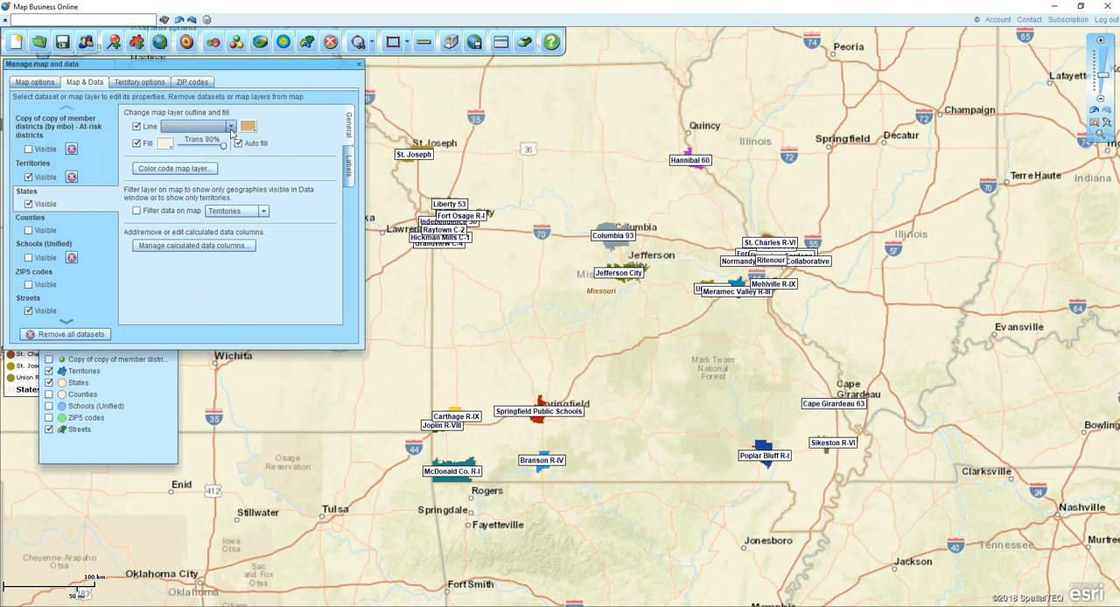
{"action": "left_click", "coordinate": [249, 129]}
{"action": "left_click", "coordinate": [248, 160]}
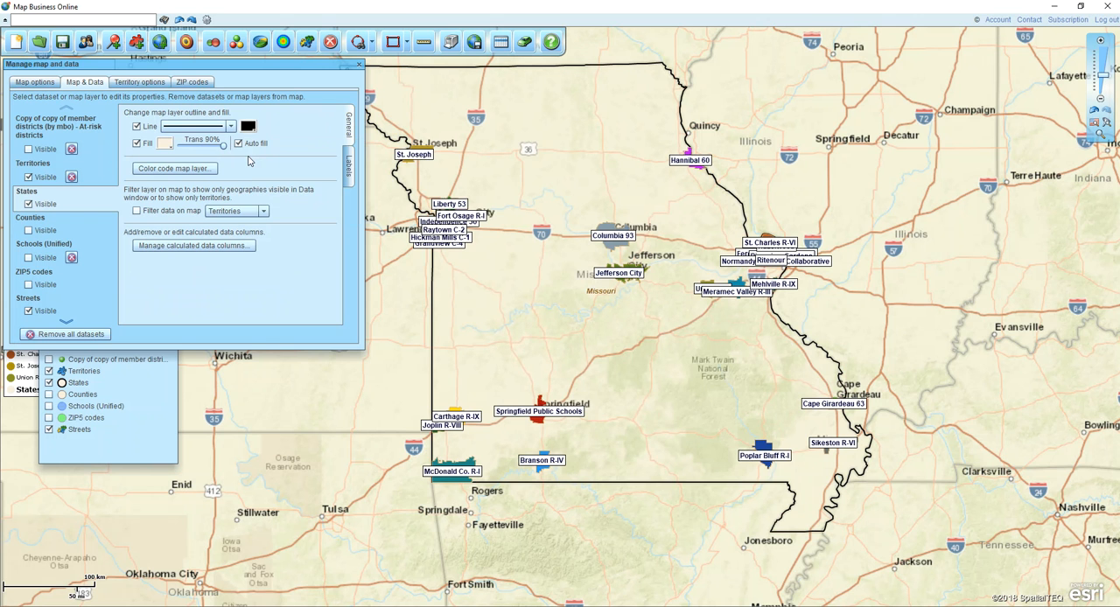
{"action": "left_click", "coordinate": [359, 65]}
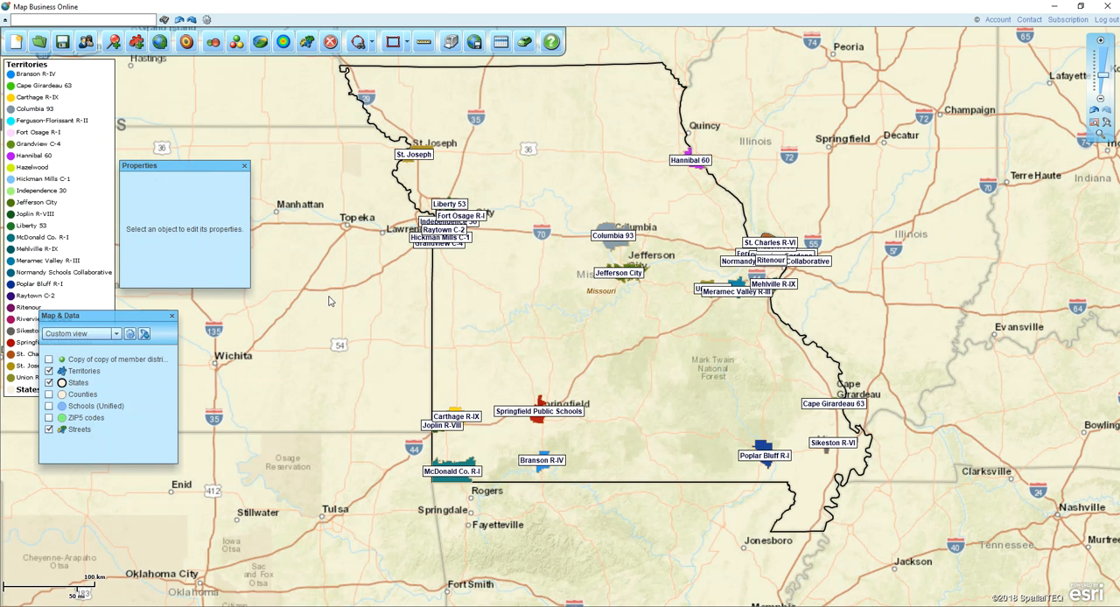
Hide the Streets layer so that only the Missouri outline and the territories are shown
{"action": "left_click", "coordinate": [49, 430]}
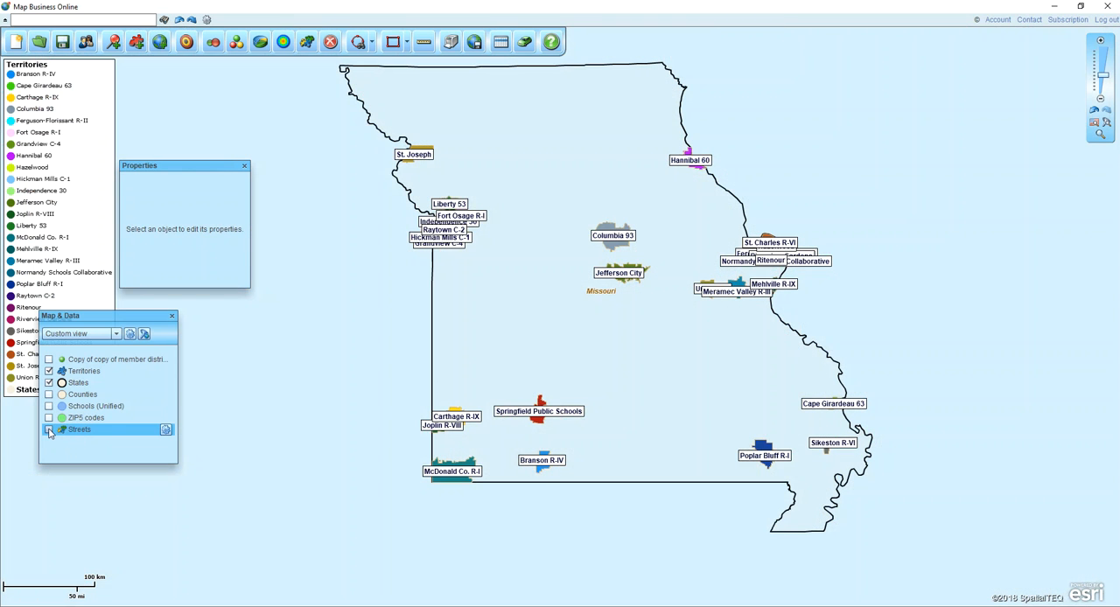
{"action": "left_click_drag", "start_coordinate": [481, 313], "coordinate": [444, 340]}
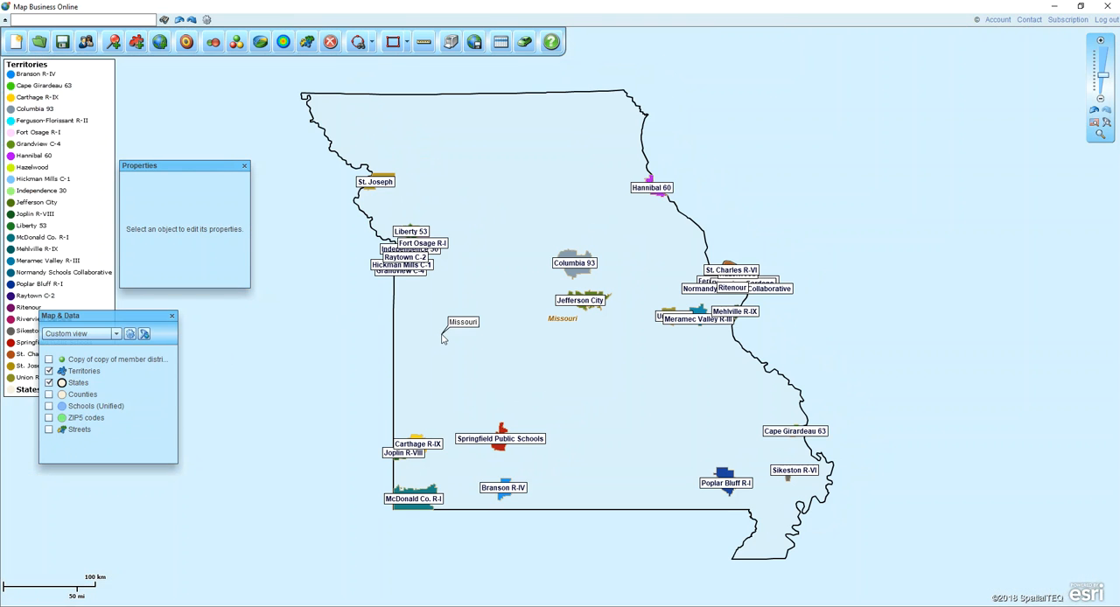